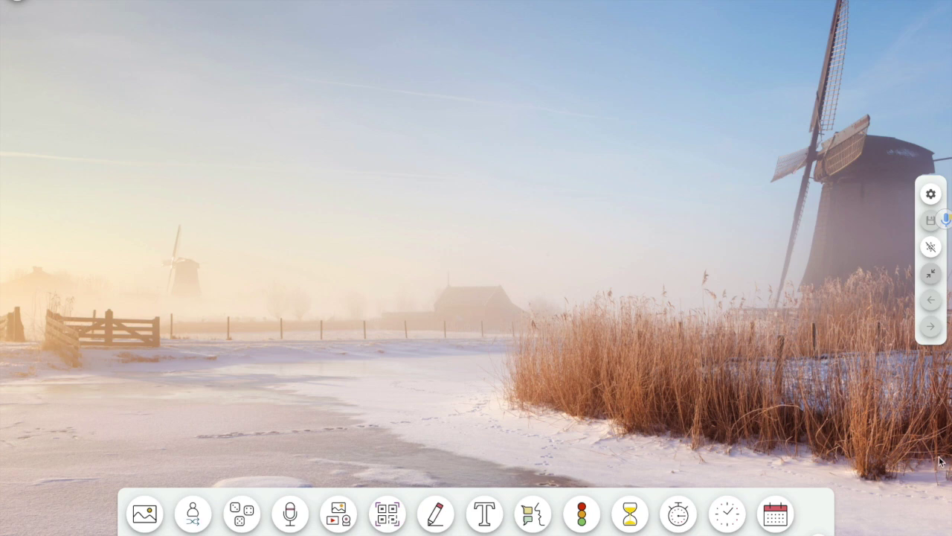
Toggle full-screen view, reopen the saved classroom screen, and browse backgrounds without changing them
left_click(932, 274)
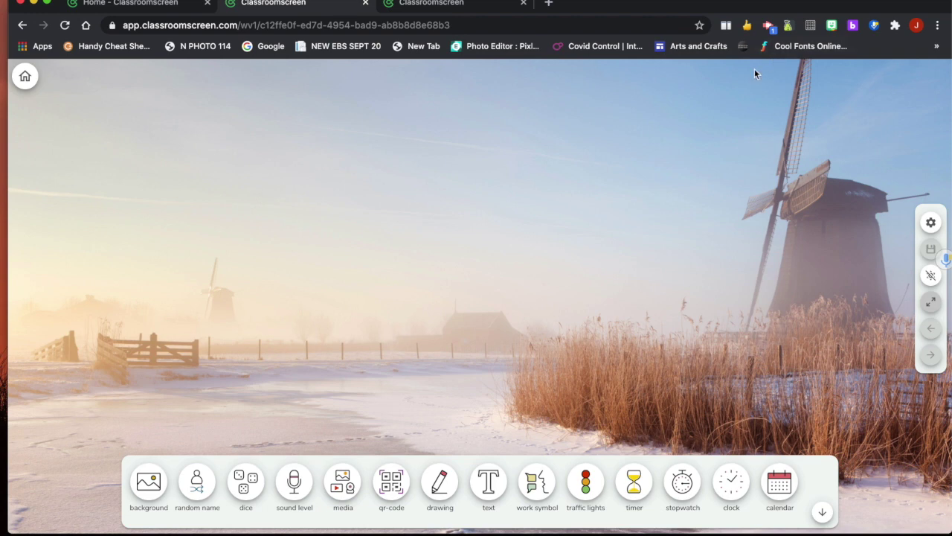
left_click(933, 302)
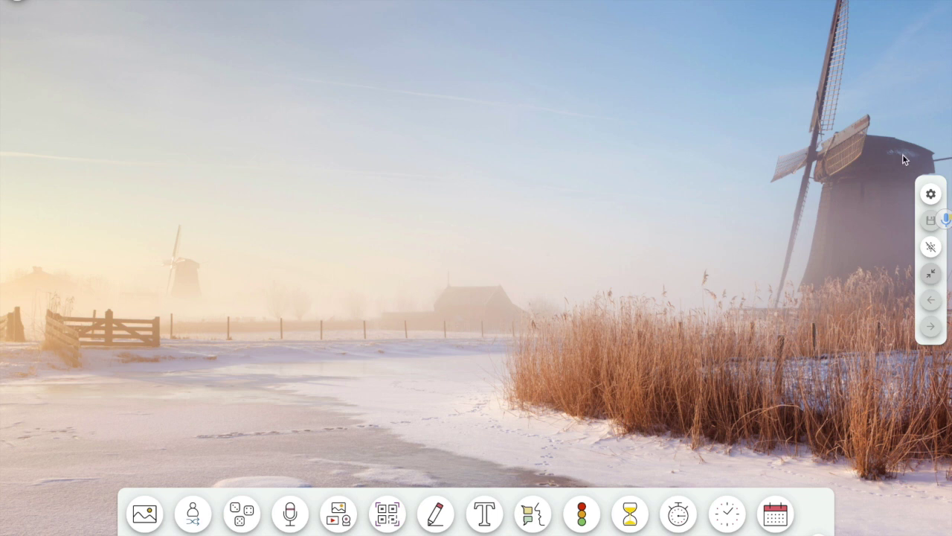
left_click(27, 35)
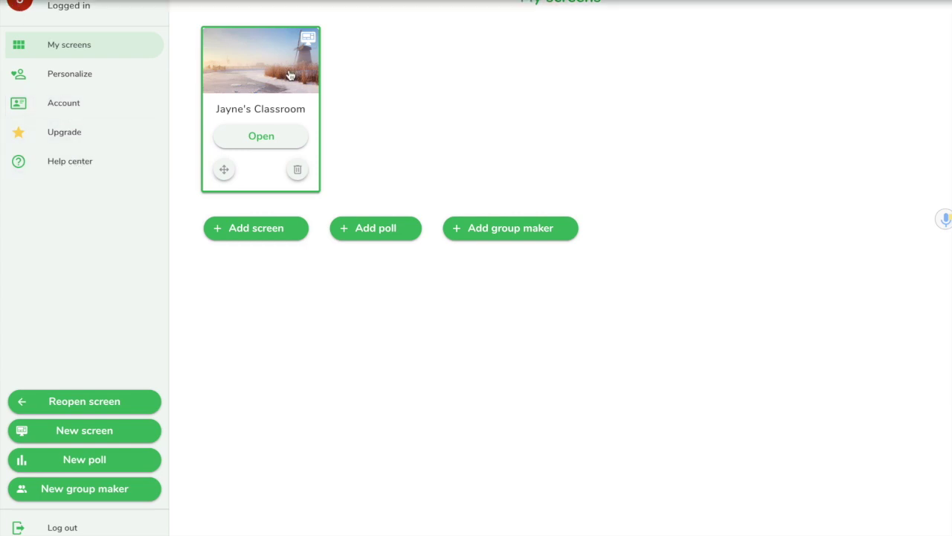
left_click(262, 78)
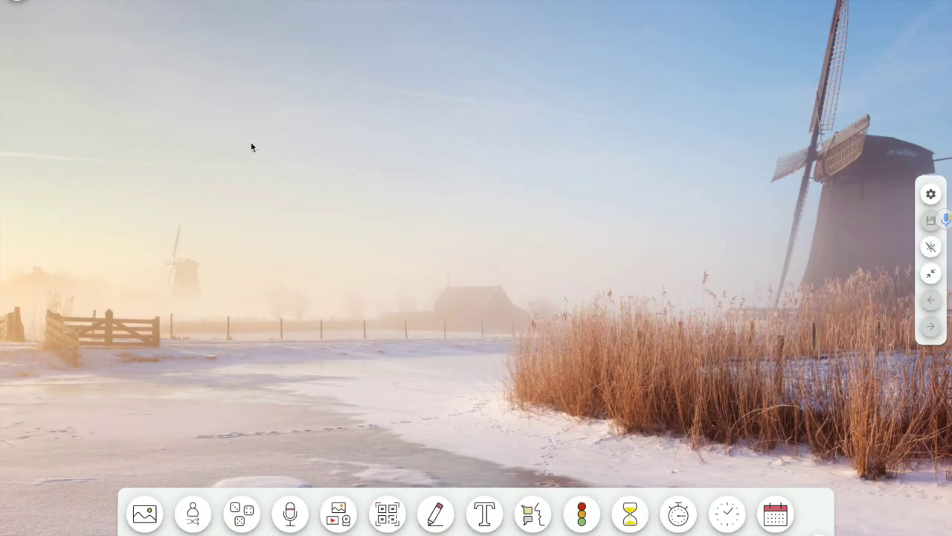
left_click(135, 523)
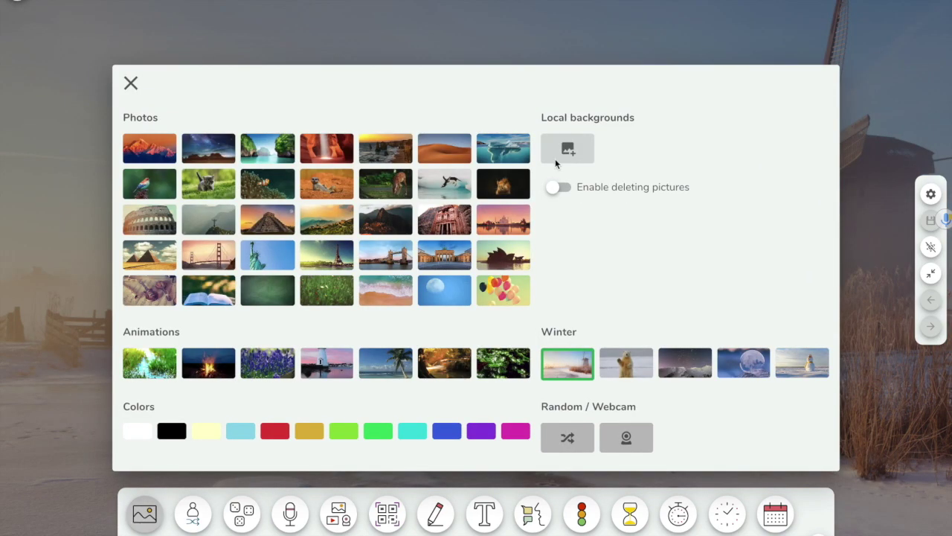
left_click(130, 82)
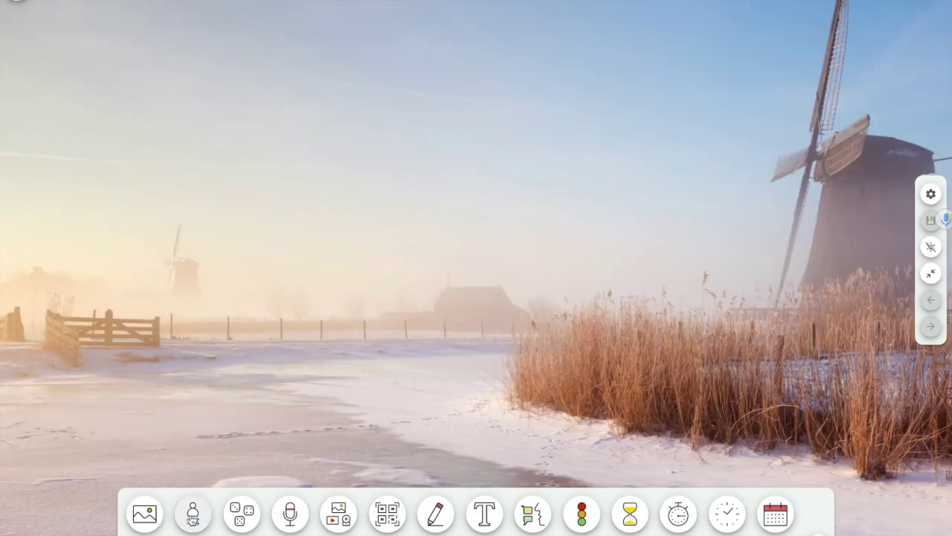
Add a random name picker with three student names, pick one at random, then close it
left_click(192, 515)
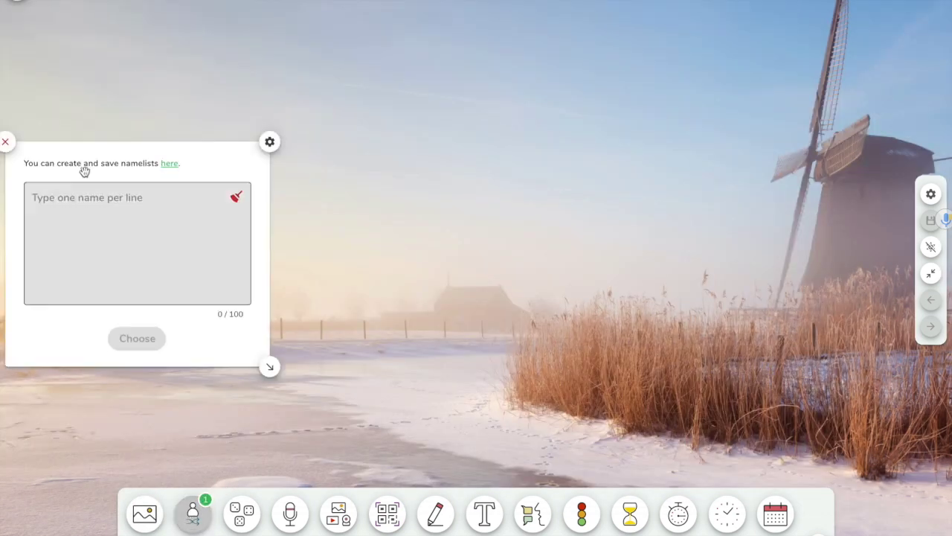
left_click(84, 195)
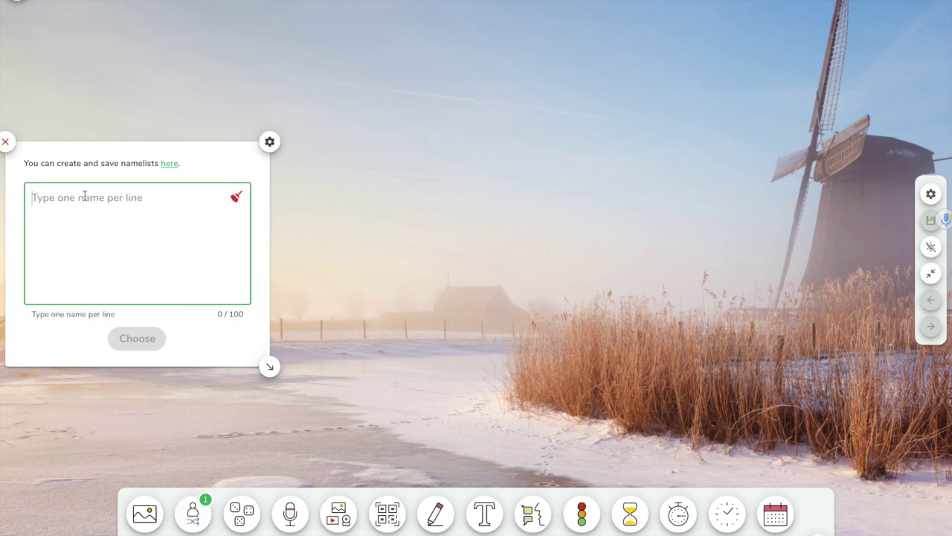
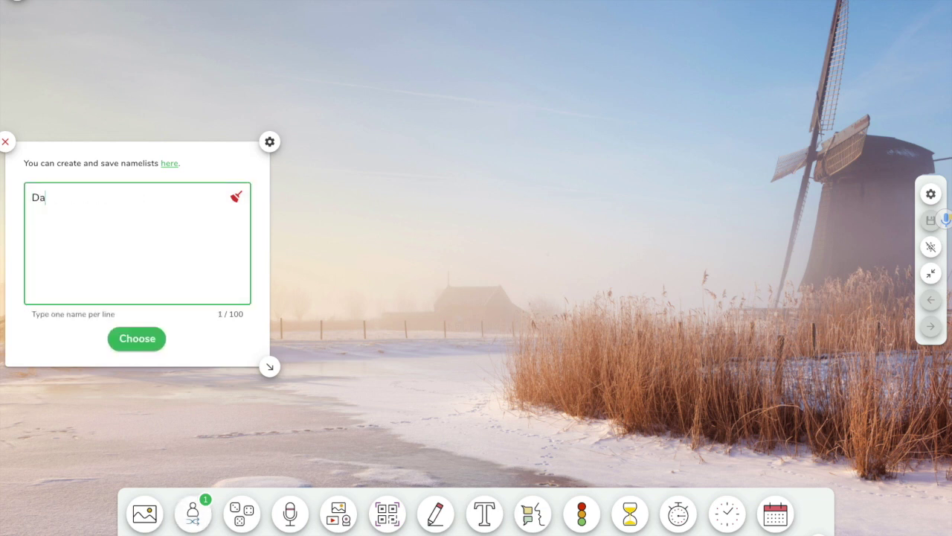
key("Return")
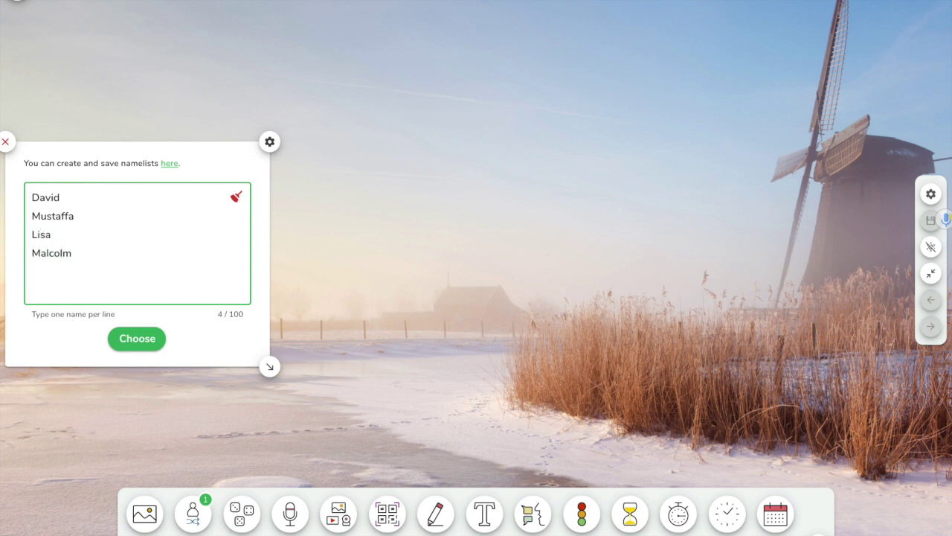
key("Return")
type("Sophia")
left_click(138, 344)
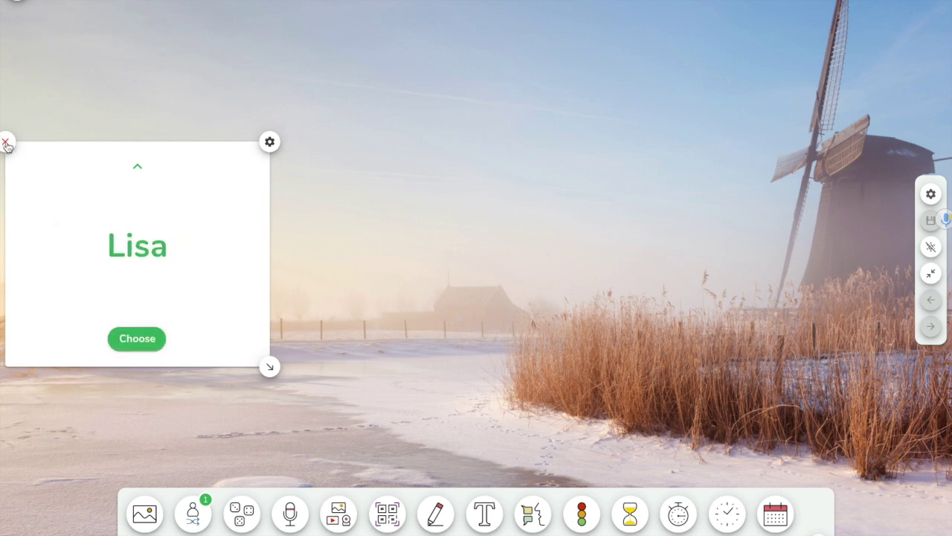
left_click(6, 144)
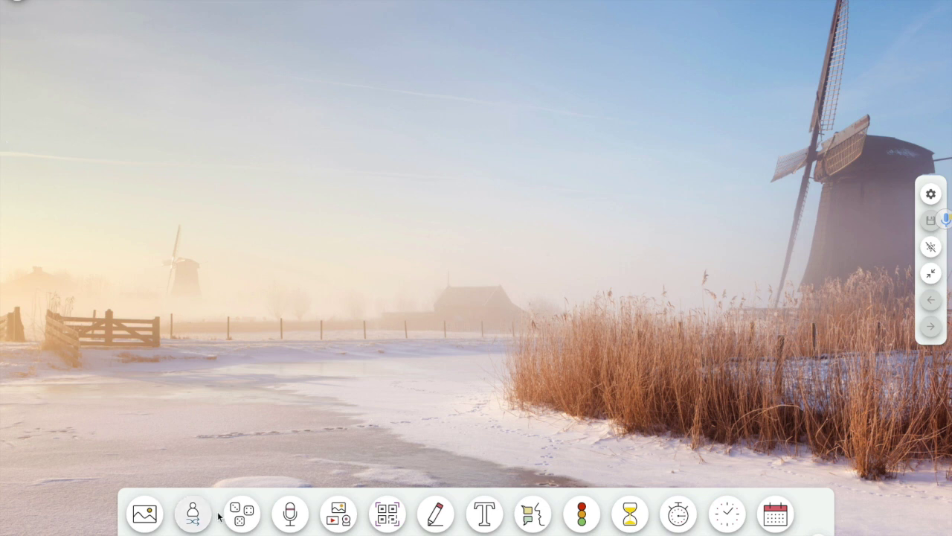
Add dice, switch to rolling two dice, then remove them
left_click(249, 515)
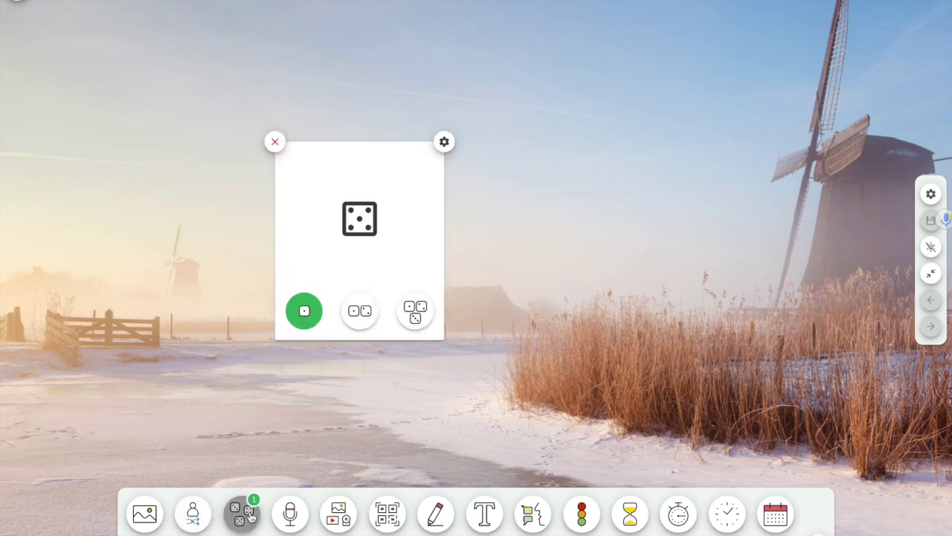
left_click(361, 314)
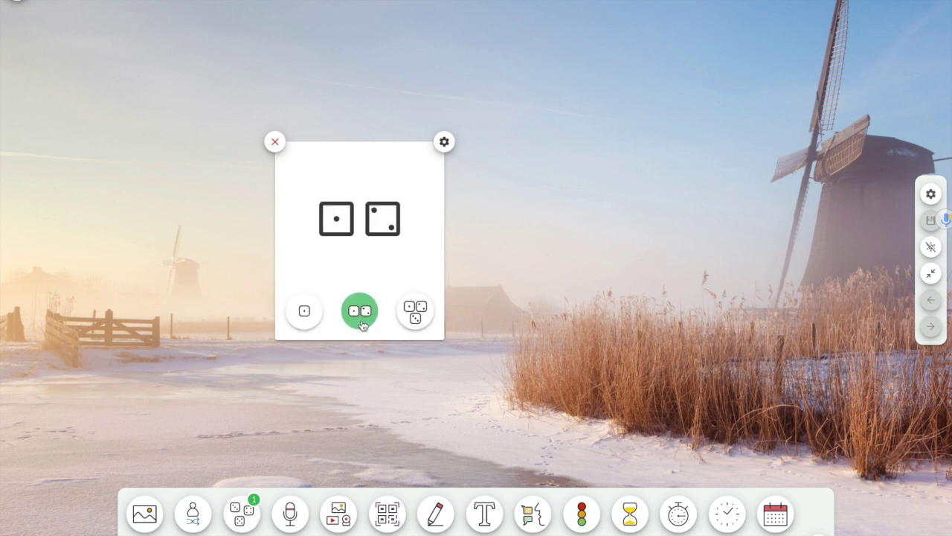
left_click(274, 142)
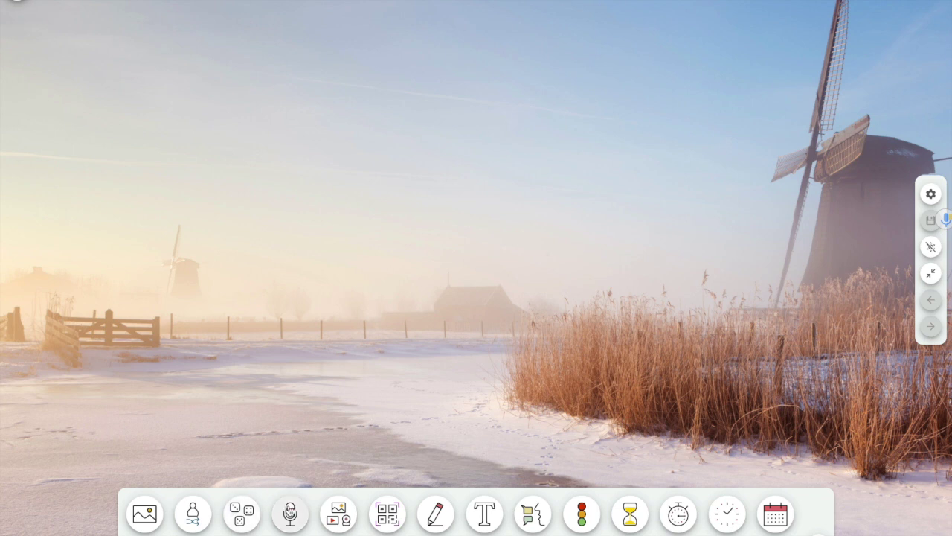
Add a media widget and embed a YouTube video from a pasted link
left_click(338, 515)
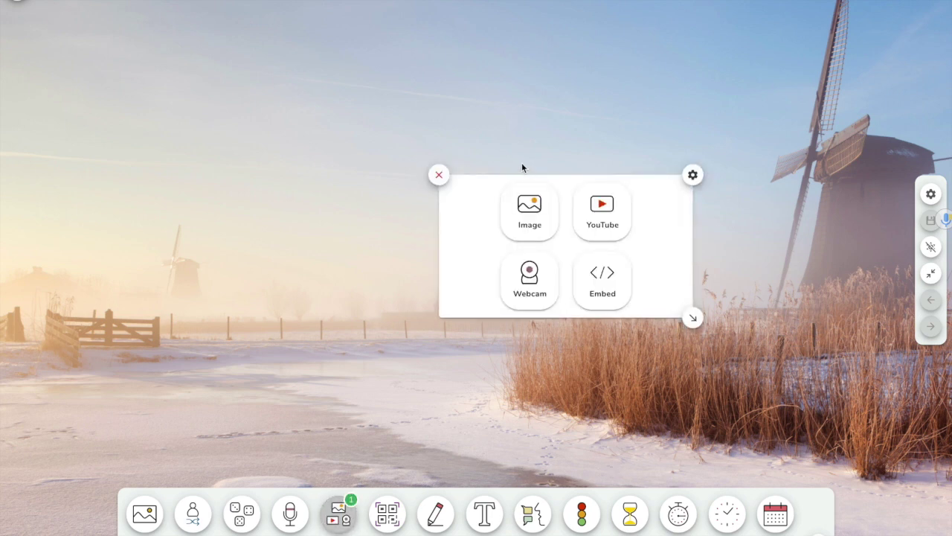
scroll(534, 214, "down", 1)
left_click(533, 215)
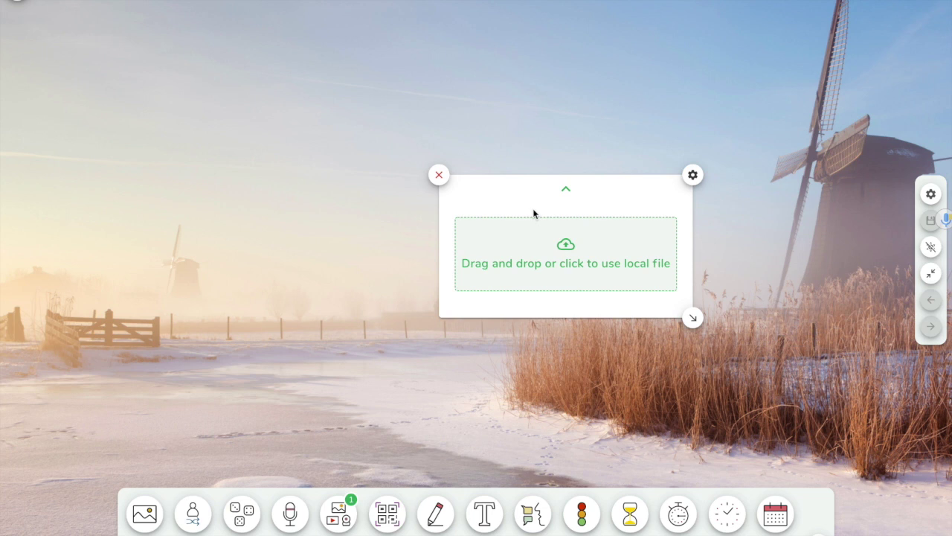
left_click(567, 190)
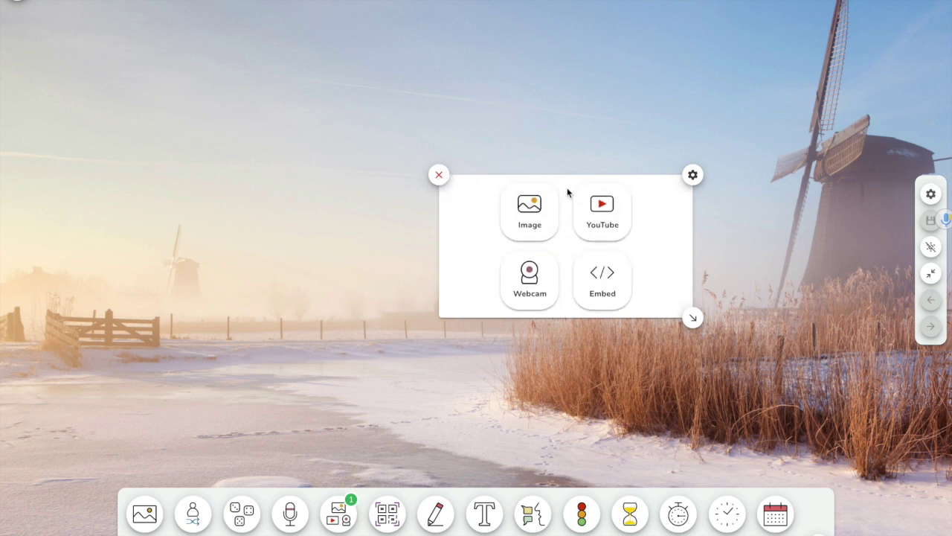
left_click(605, 211)
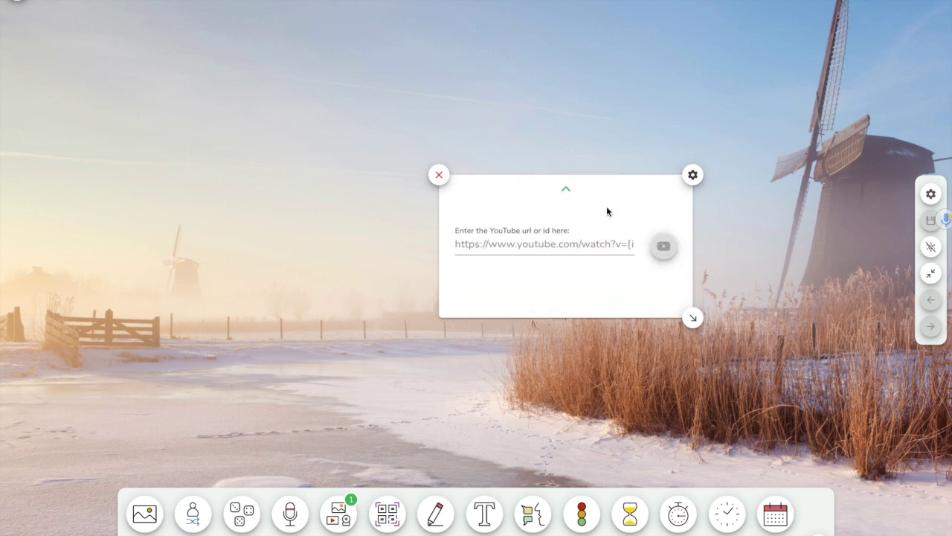
left_click(458, 245)
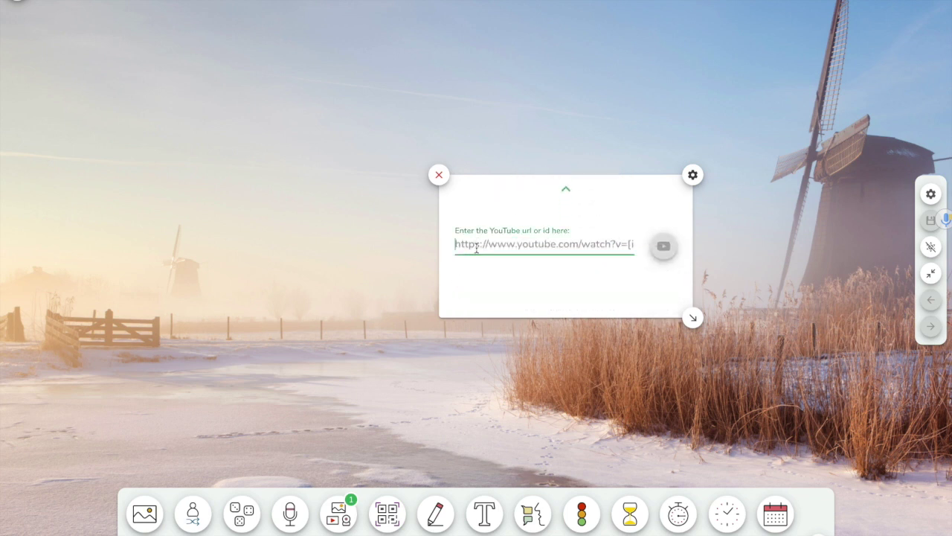
type("https://youtu.be/pz3_98Tw6f8")
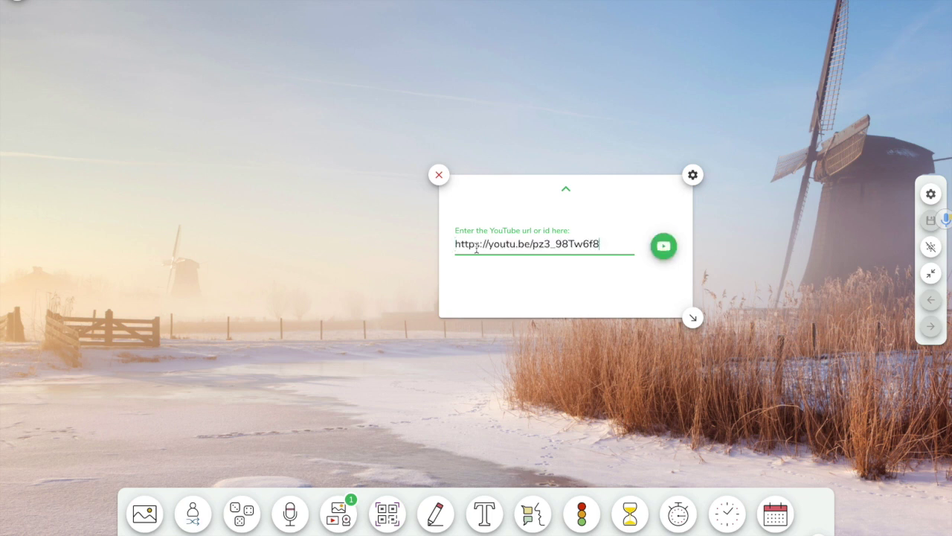
left_click(665, 247)
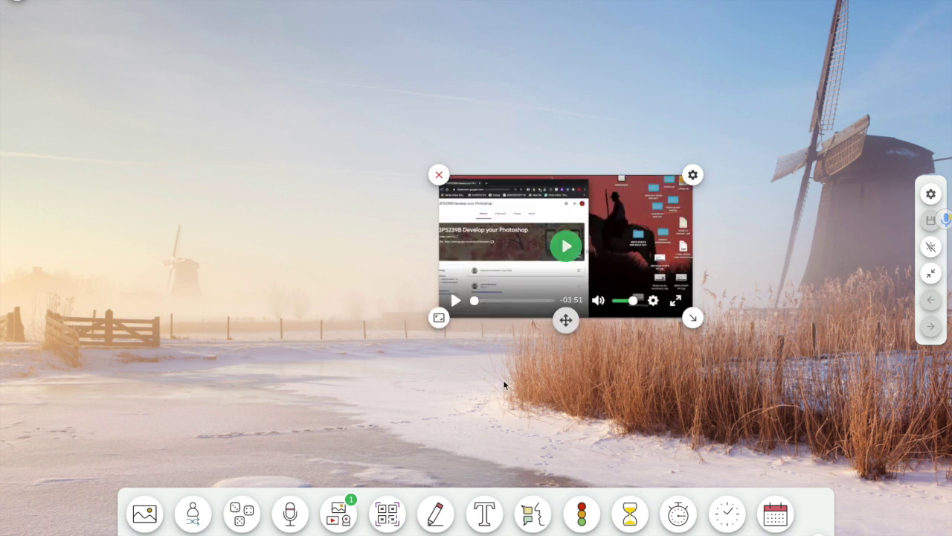
Play and pause the YouTube video, then remove it from the board
left_click(455, 300)
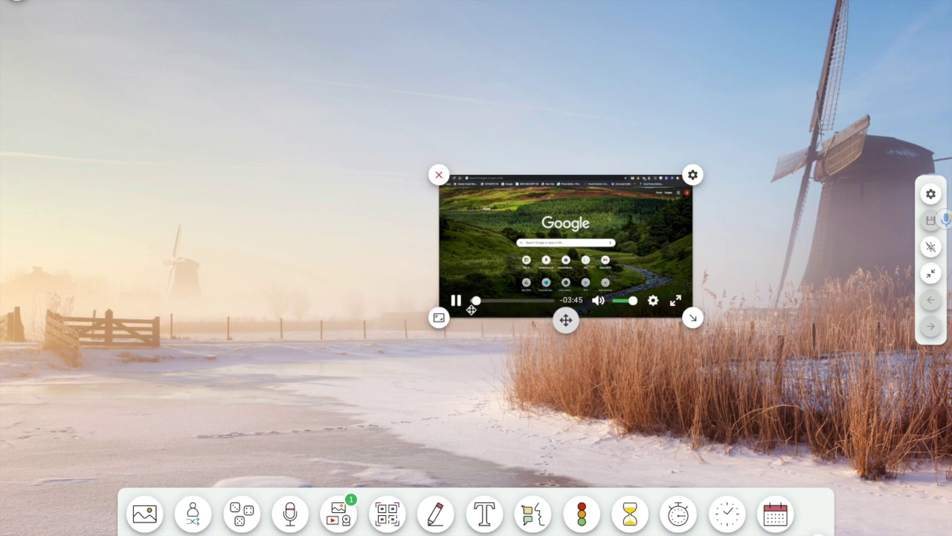
left_click(456, 302)
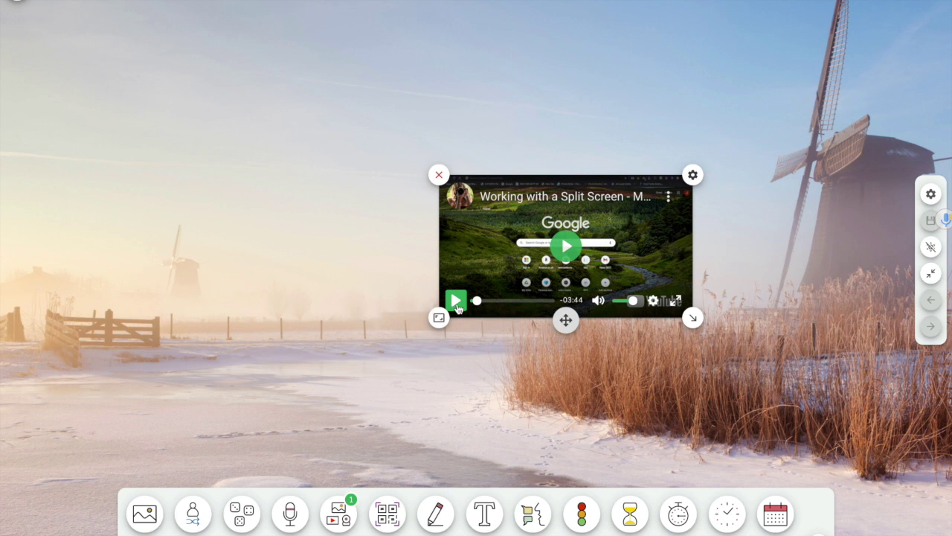
left_click(440, 175)
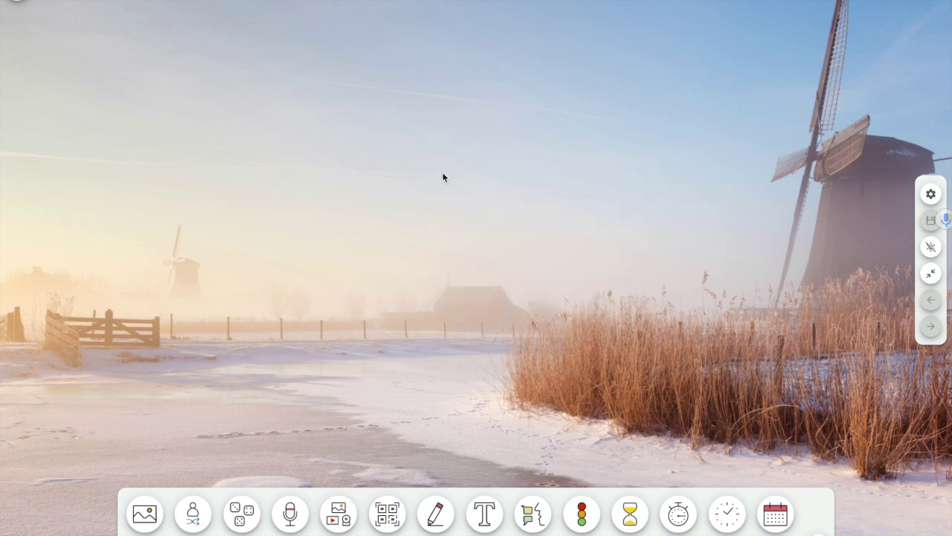
Show the live webcam feed, close it, and add a QR code widget
left_click(339, 513)
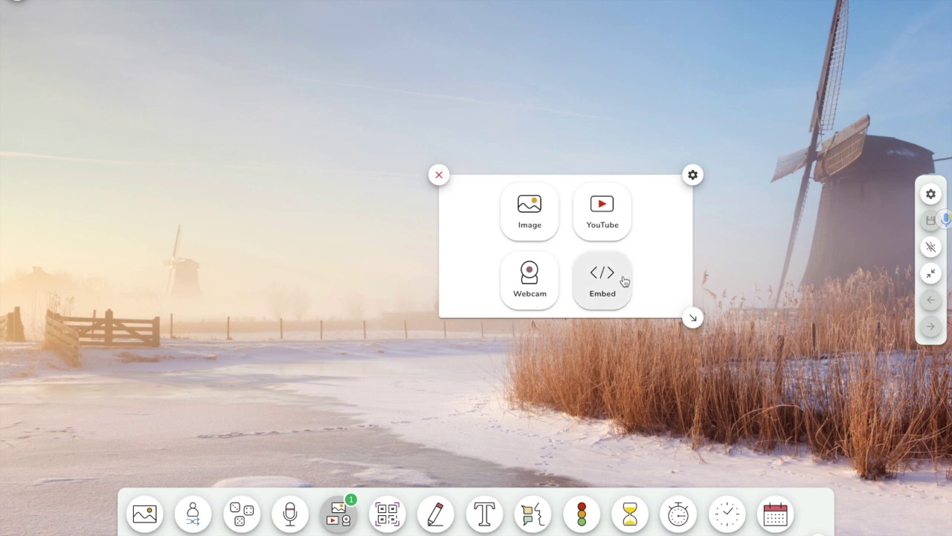
left_click(540, 287)
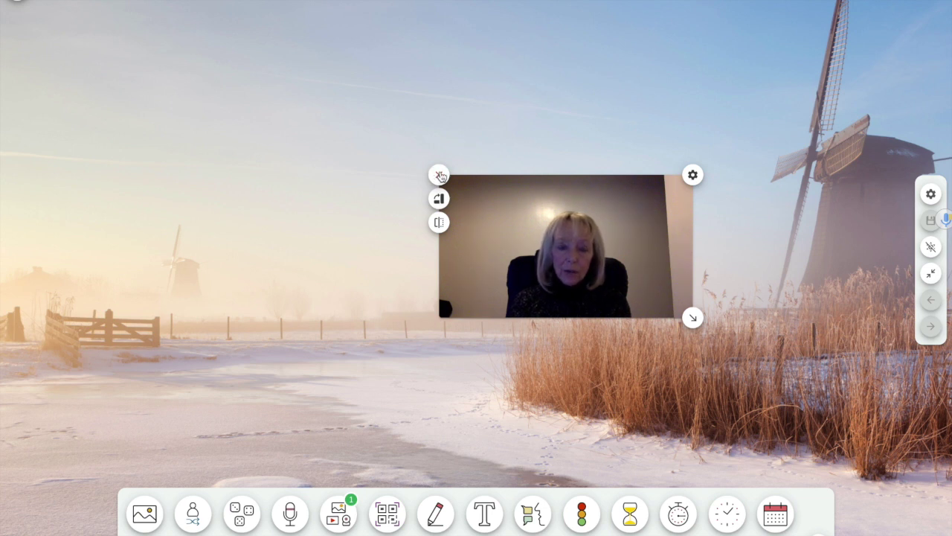
left_click(439, 175)
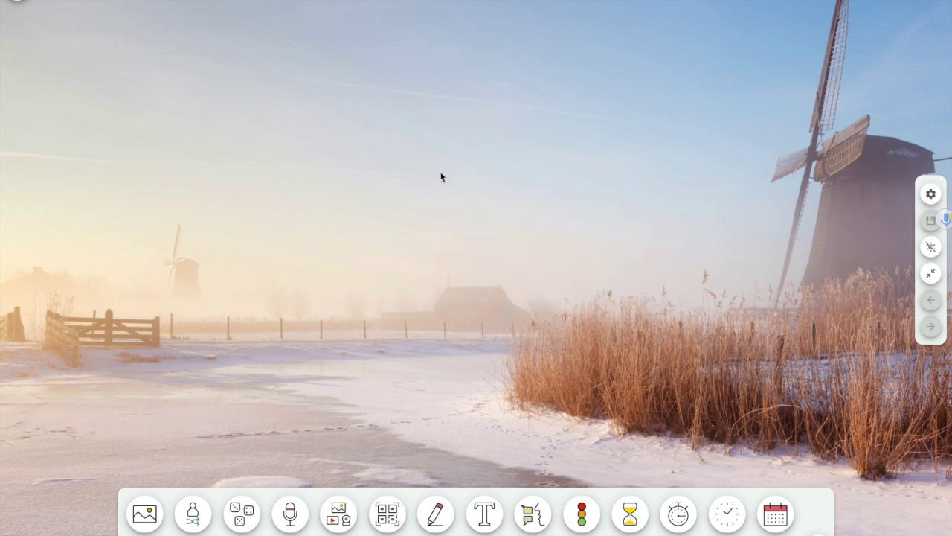
left_click(396, 520)
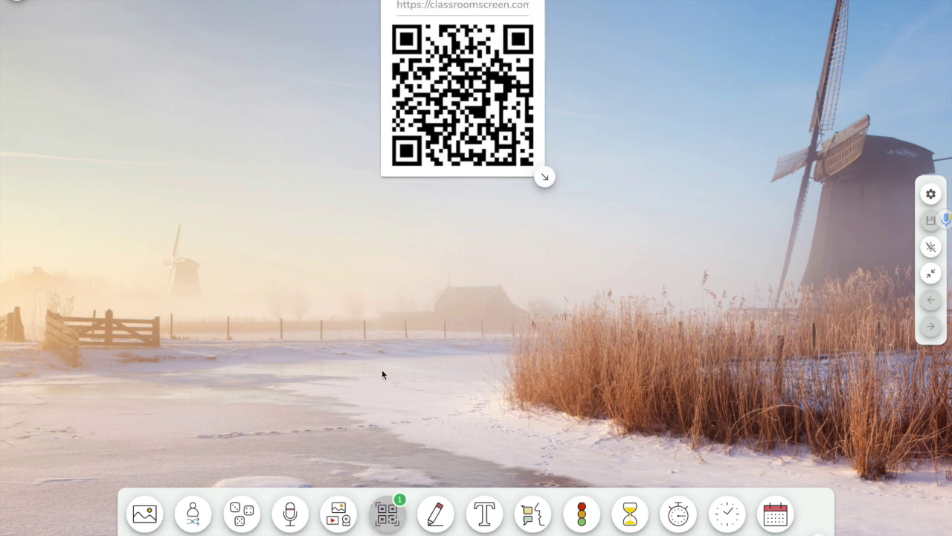
Point the QR code at a pasted youtu.be link, delete it, and open a blank drawing board
left_click(461, 9)
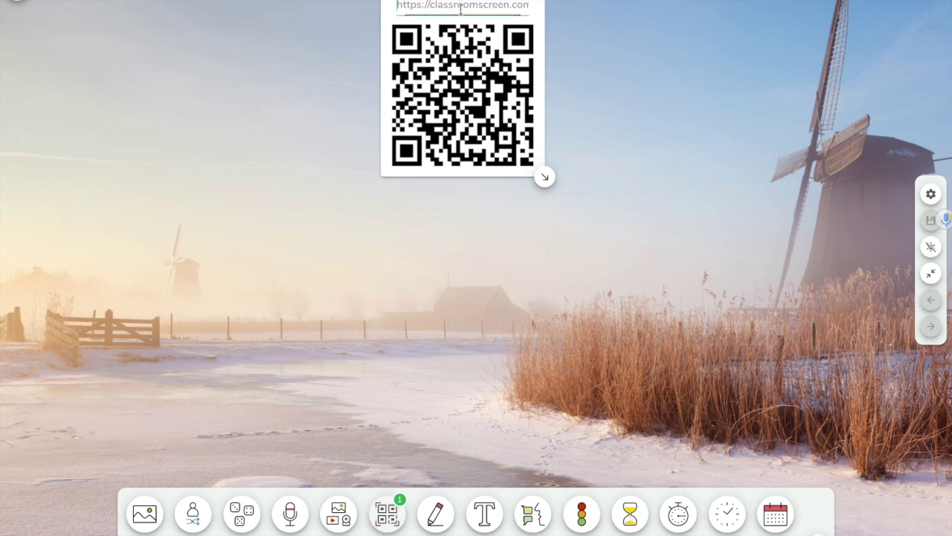
type("https://youtu.be/pz3_98Tw6f8")
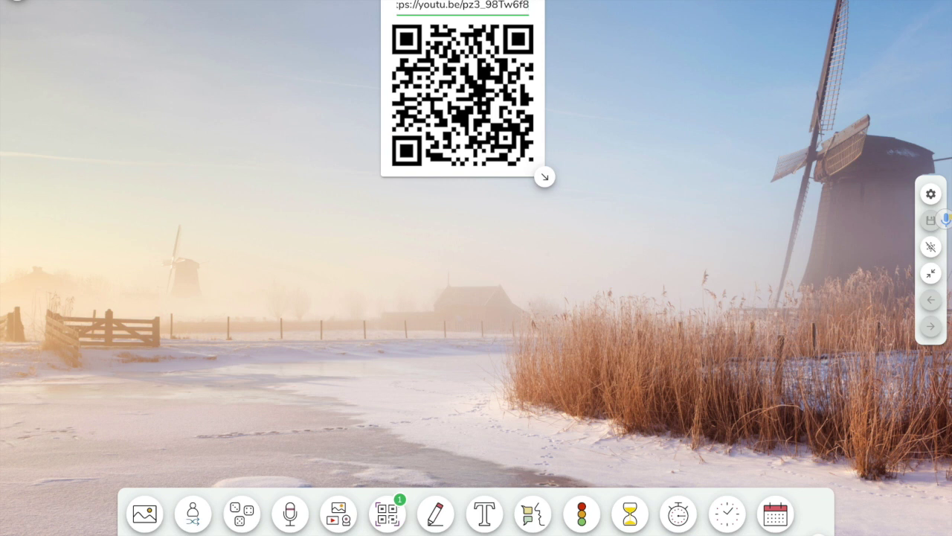
key("Delete")
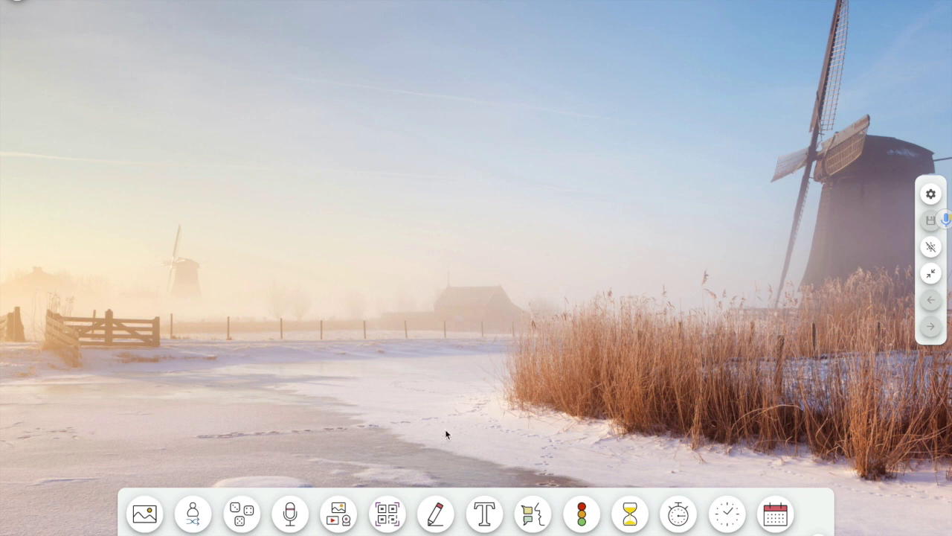
left_click(431, 521)
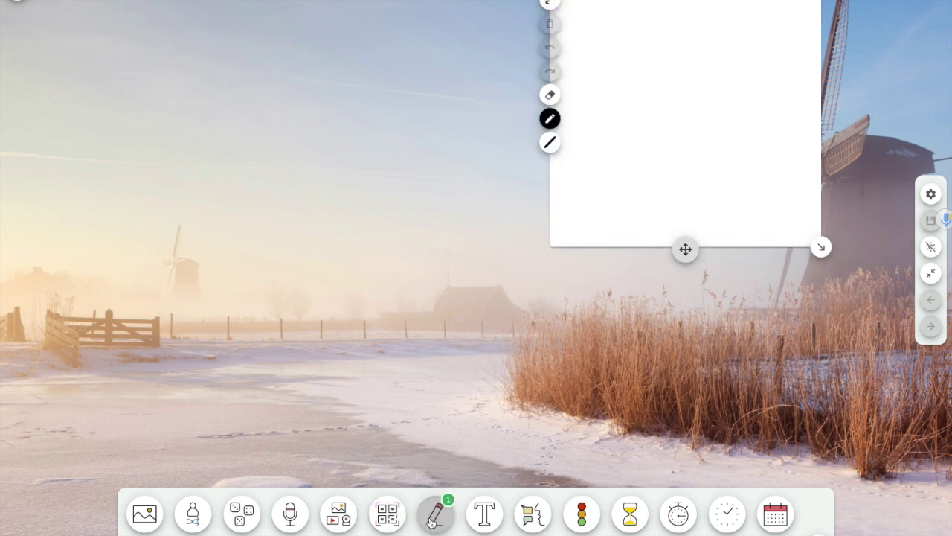
Preview the drawing board's stroke widths and pen colours, close it, and add a text widget
left_click(549, 144)
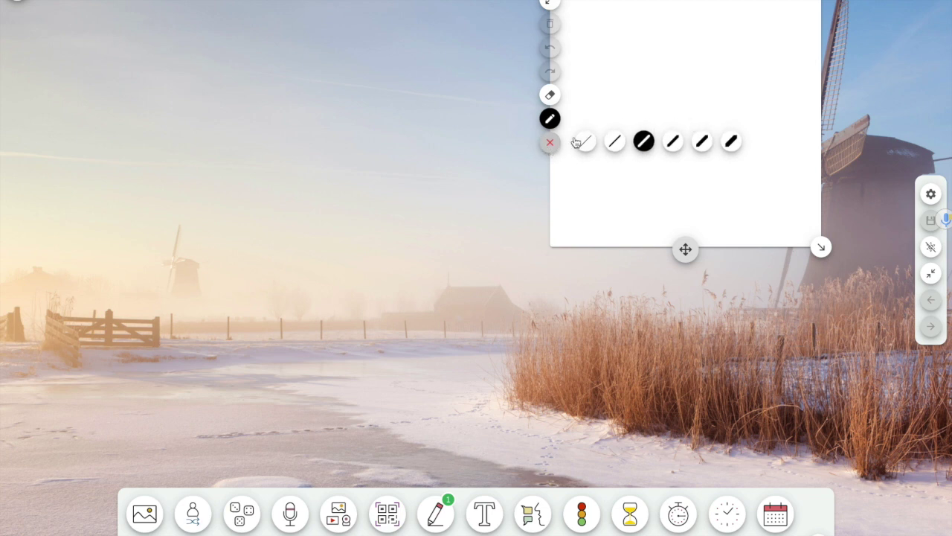
left_click(551, 118)
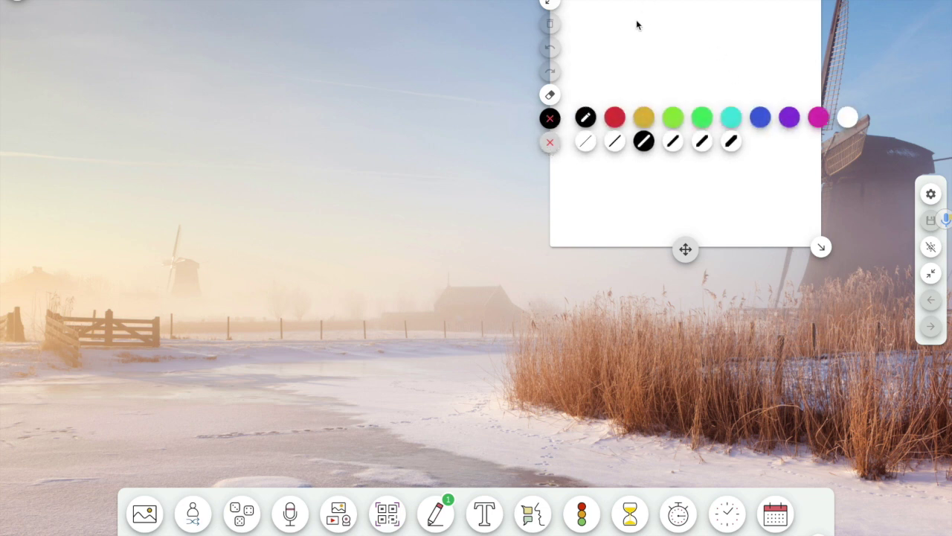
left_click(550, 142)
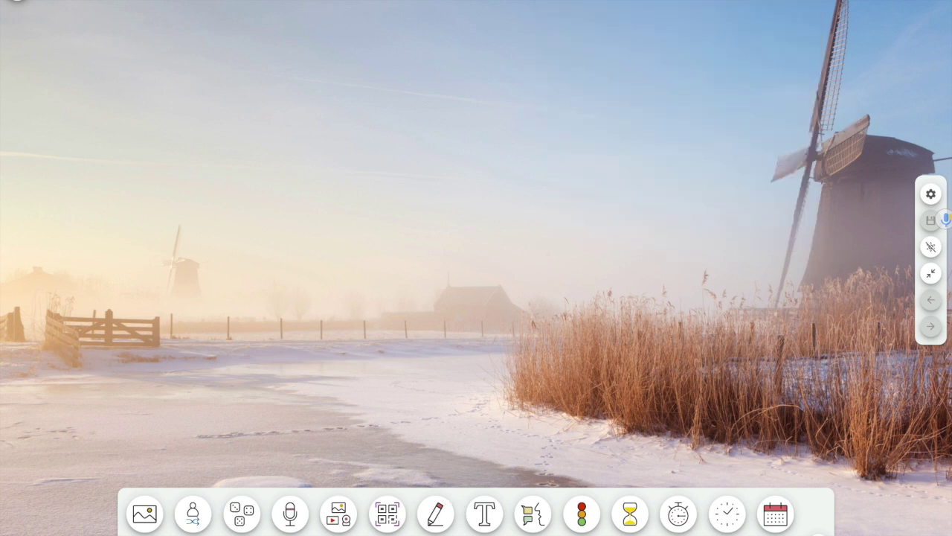
left_click(484, 513)
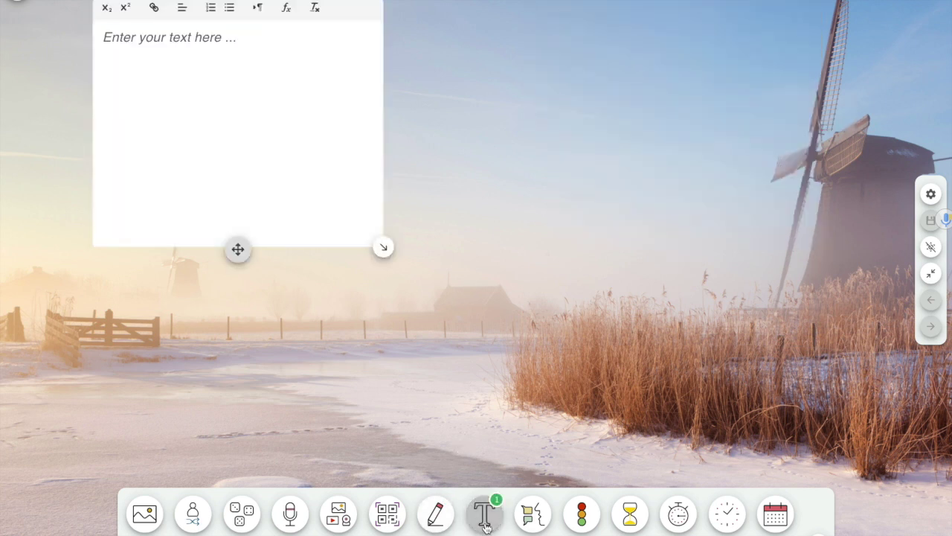
Write 'Here is the message' in bold, close the text widget, and add a silence work symbol
left_click(175, 36)
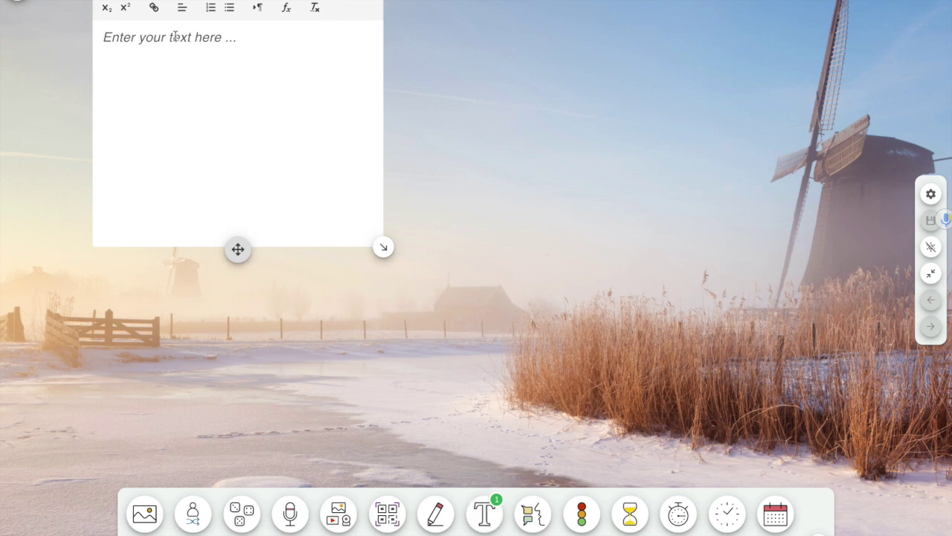
type("Here is ")
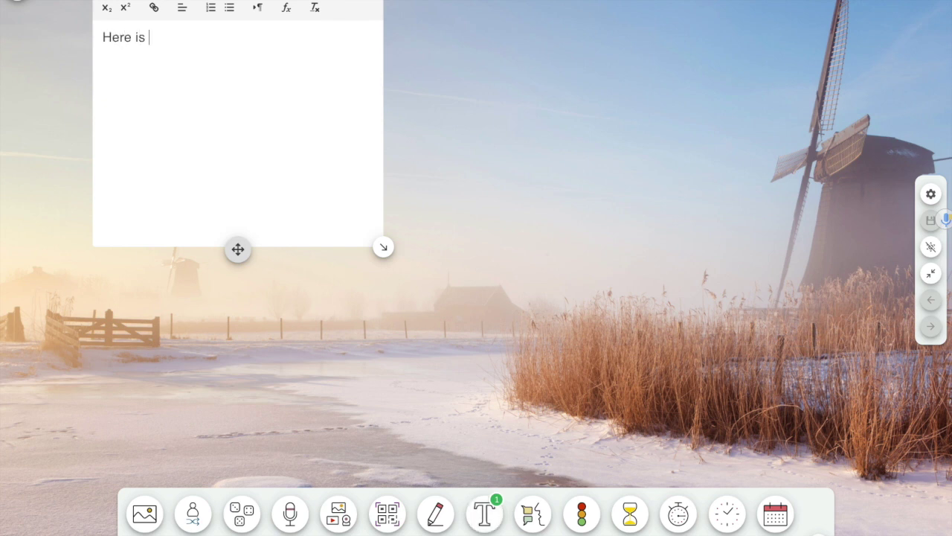
type("the message")
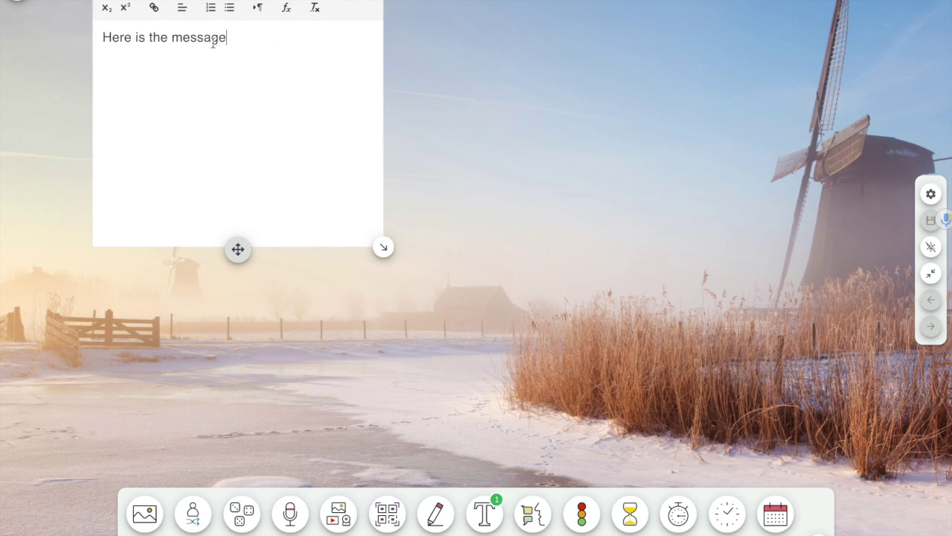
left_click_drag(224, 38, 91, 43)
key("ctrl+b")
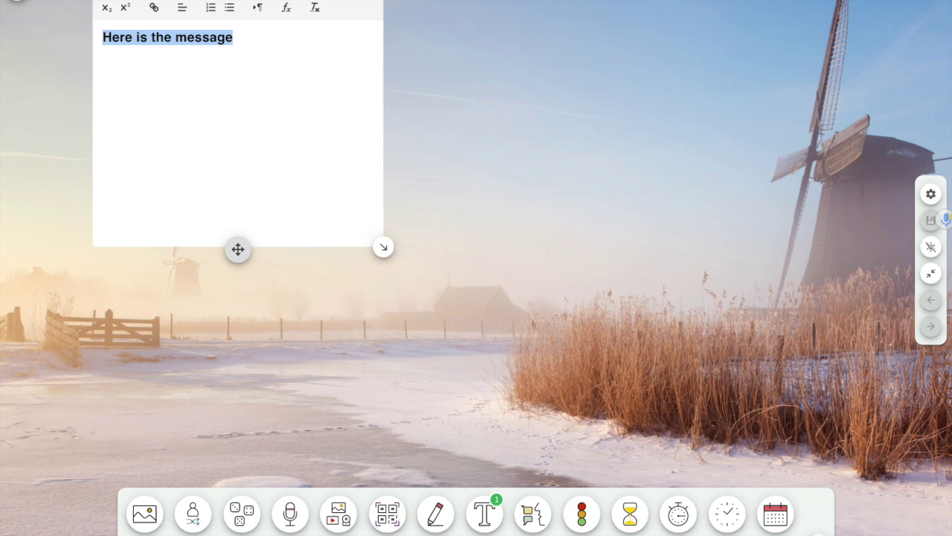
left_click(214, 113)
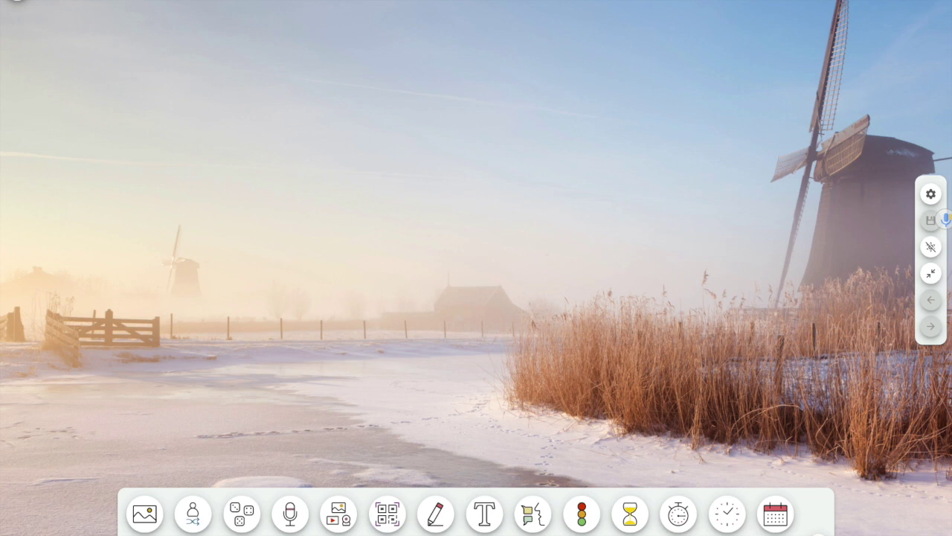
left_click(534, 515)
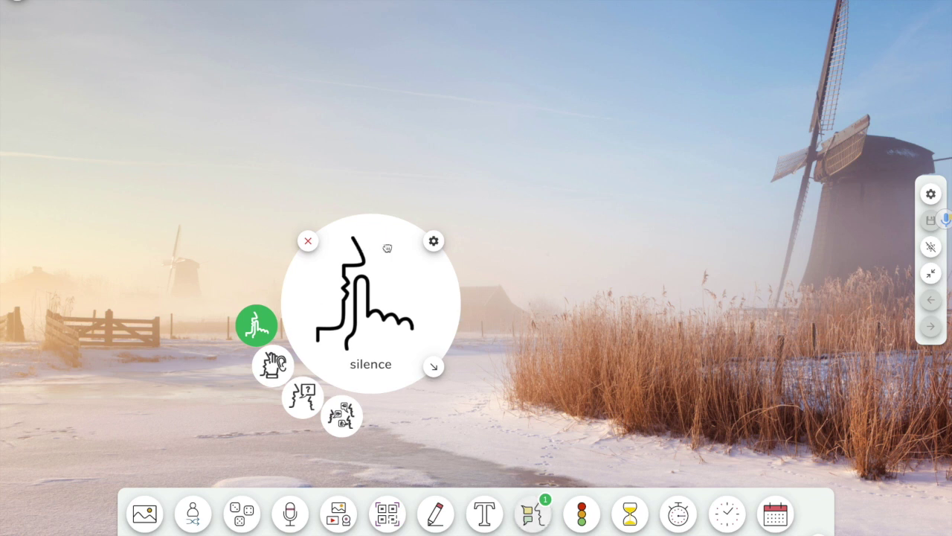
Move the work symbol top-left, make it transparent, cycle whisper, ask neighbour, work together, then close
left_click_drag(387, 240, 108, 2)
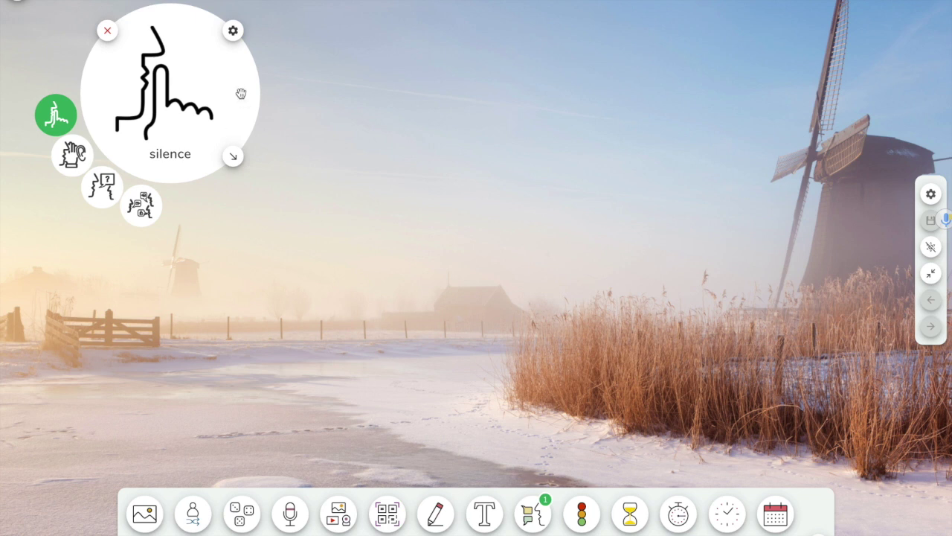
left_click(233, 31)
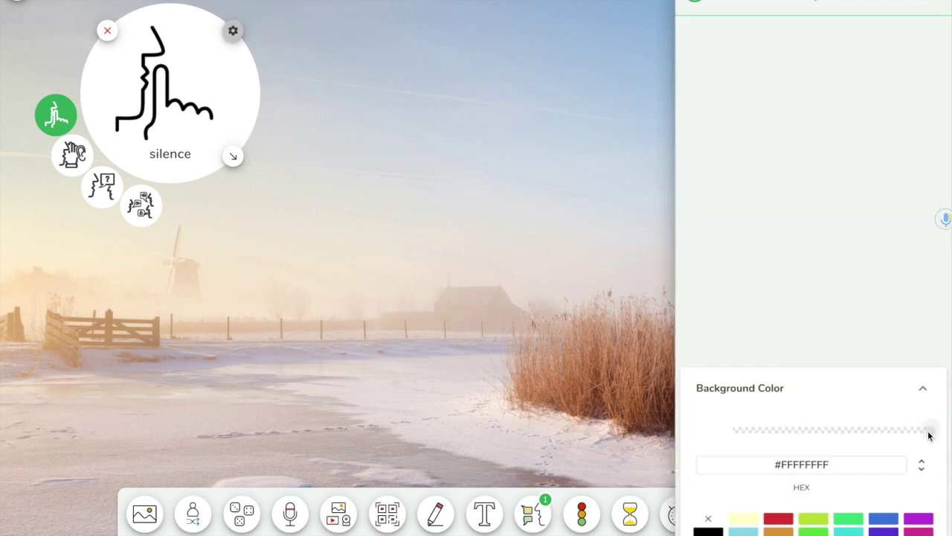
left_click_drag(929, 432, 722, 451)
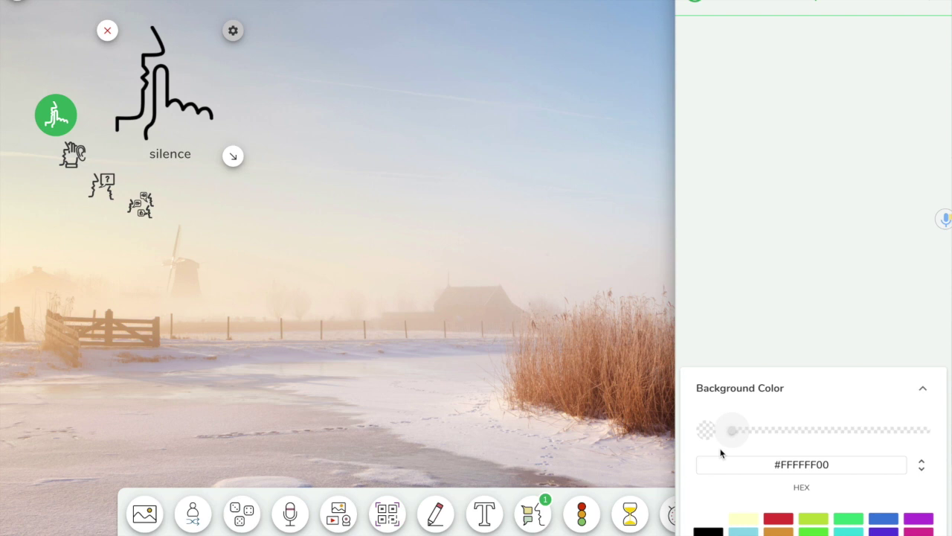
left_click(75, 159)
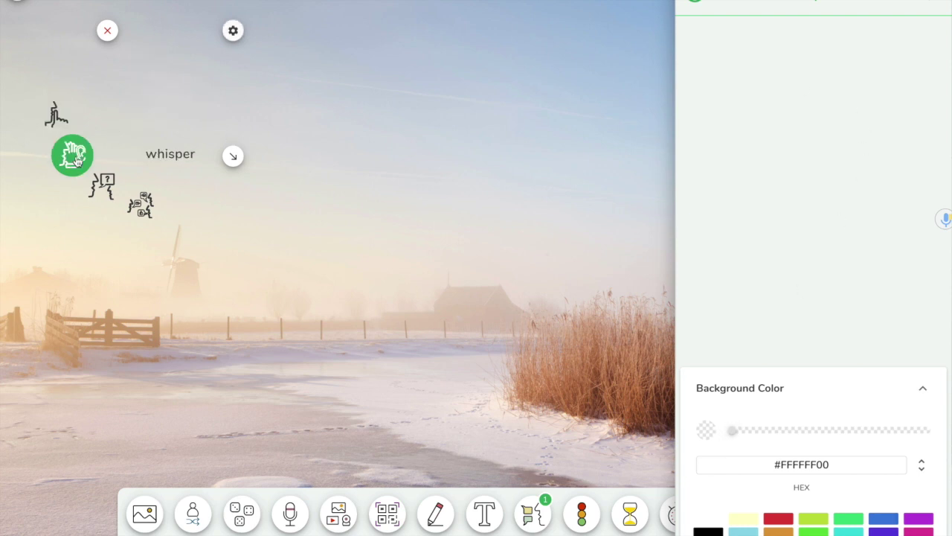
left_click(104, 182)
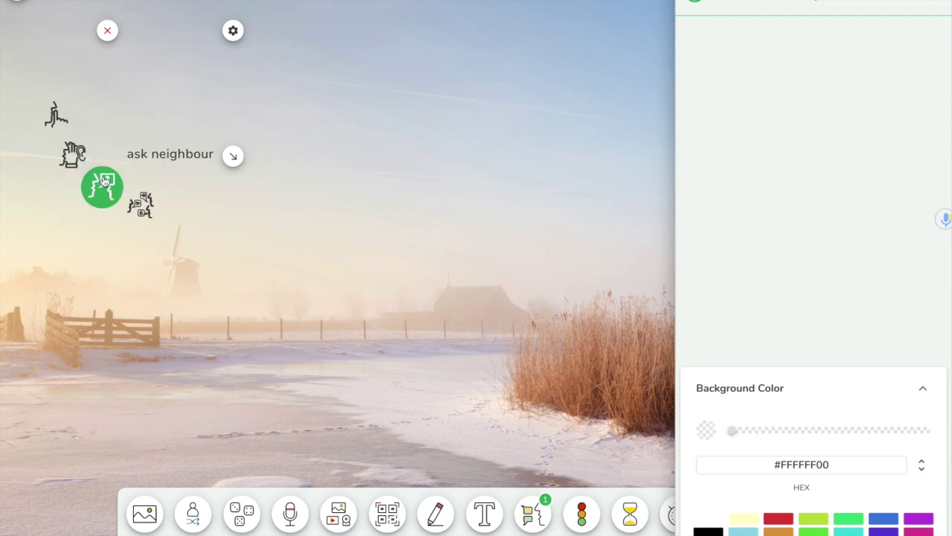
left_click(143, 211)
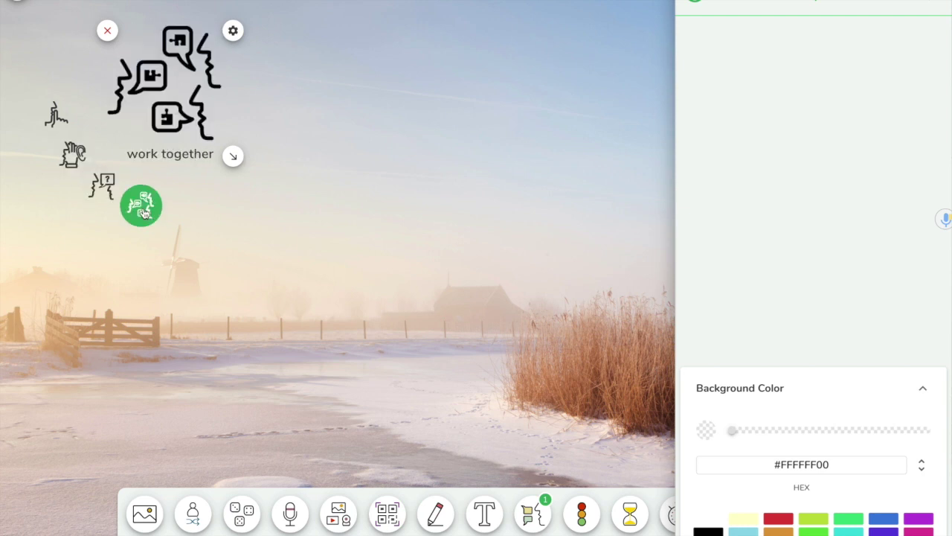
left_click(107, 32)
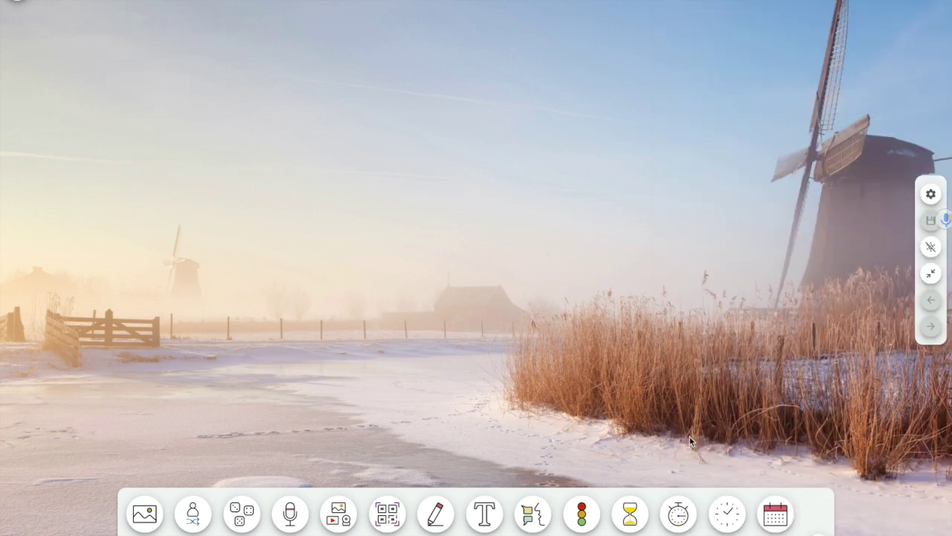
Add a slightly enlarged traffic light and light its red, amber and green lamps in turn
left_click(582, 513)
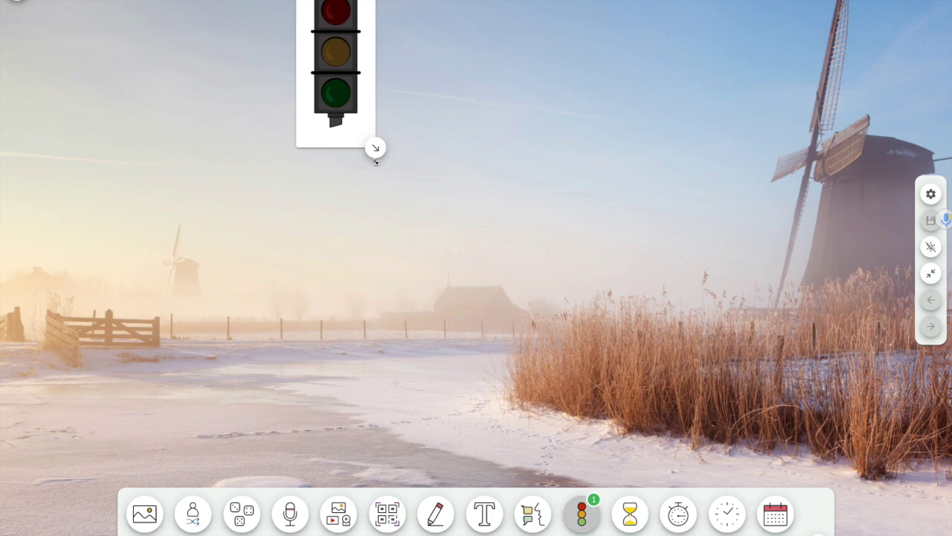
left_click_drag(375, 149, 450, 311)
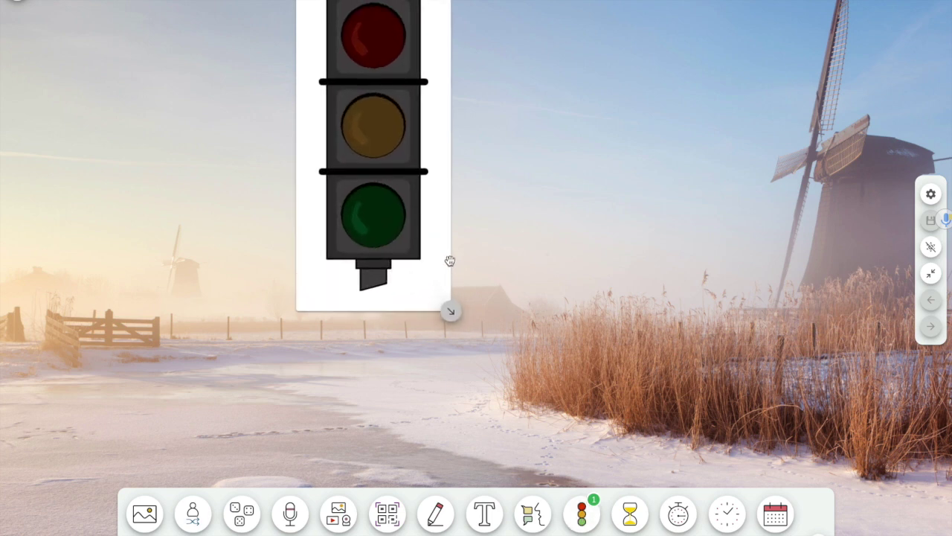
left_click(378, 36)
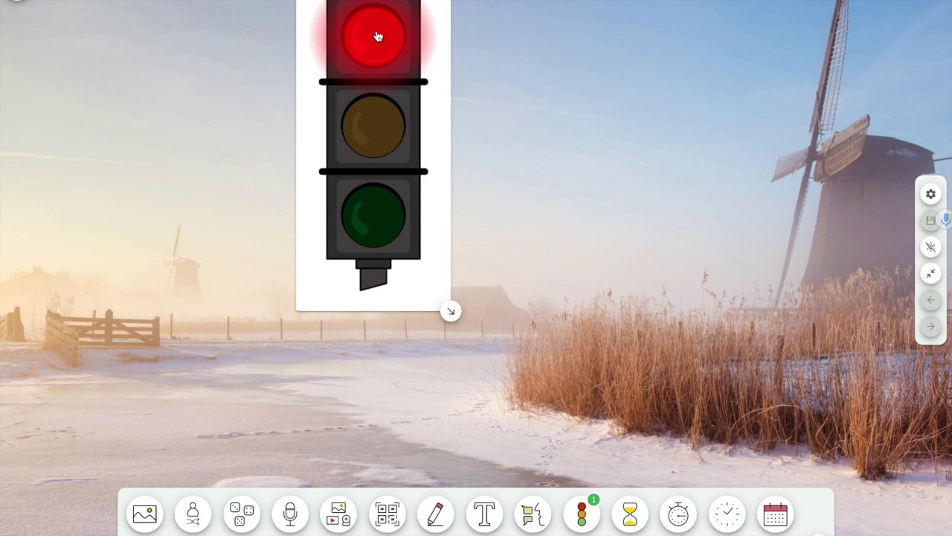
left_click(384, 138)
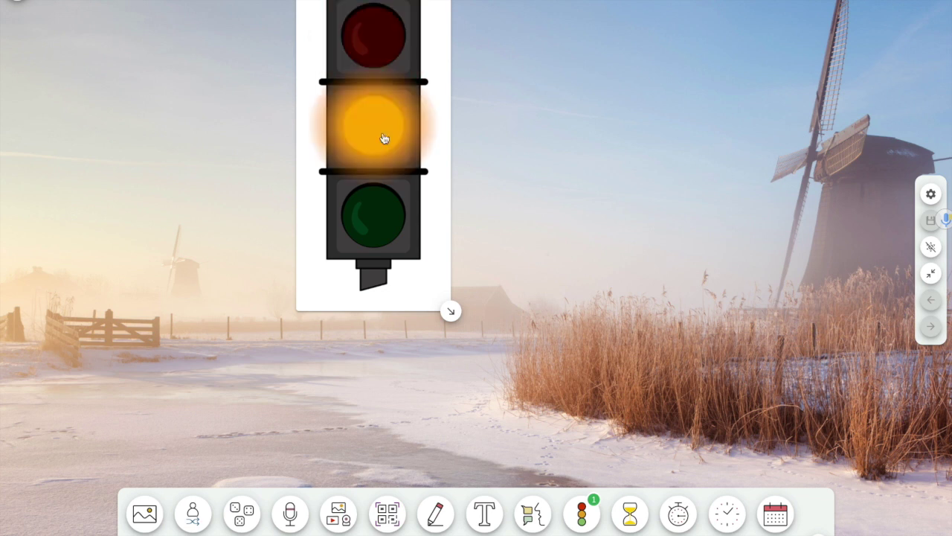
left_click(370, 212)
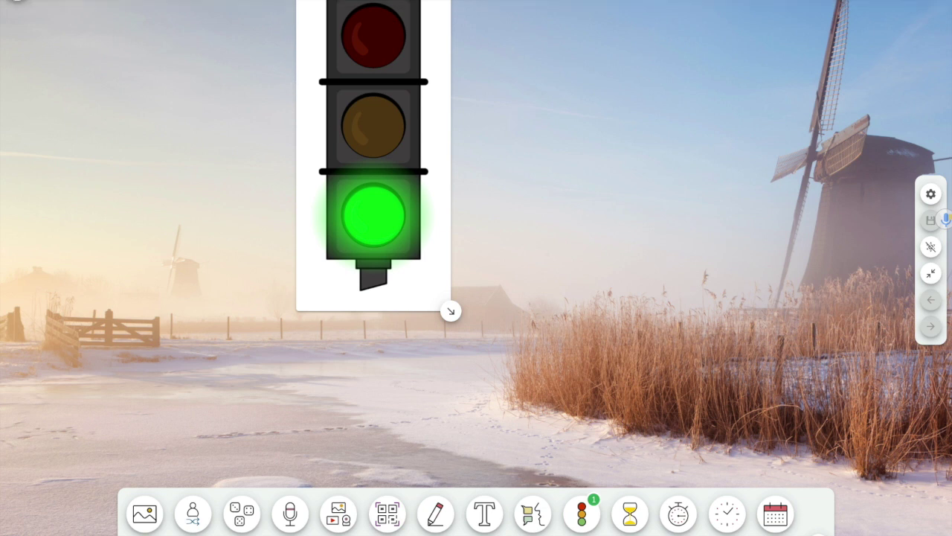
Place a timer top-left, set it to 03:00 and start it, check settings, then add a second timer
left_click(630, 513)
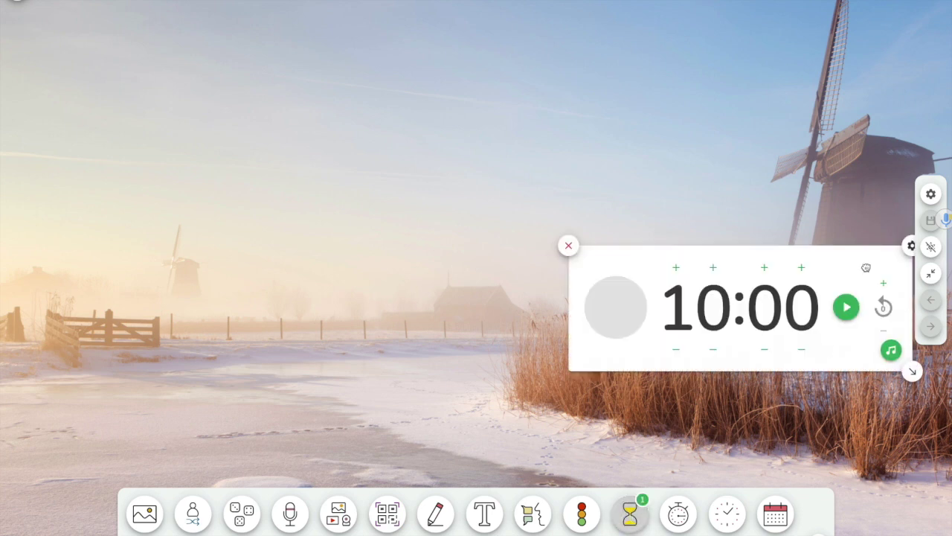
left_click_drag(866, 267, 278, 4)
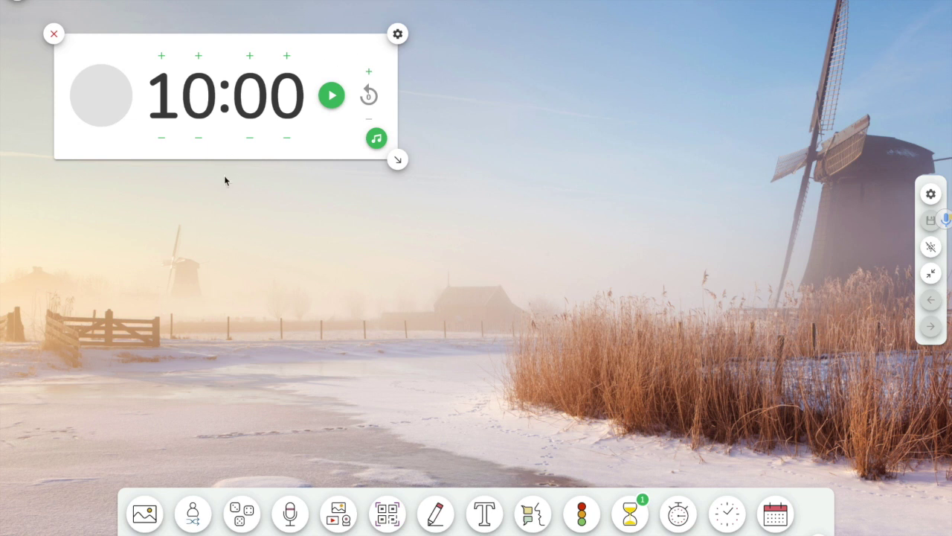
left_click(162, 139)
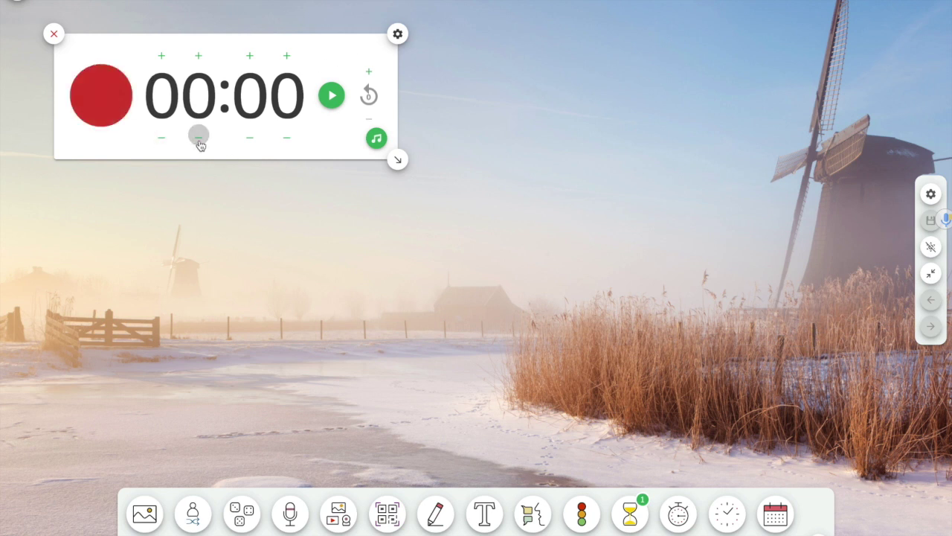
left_click(200, 56)
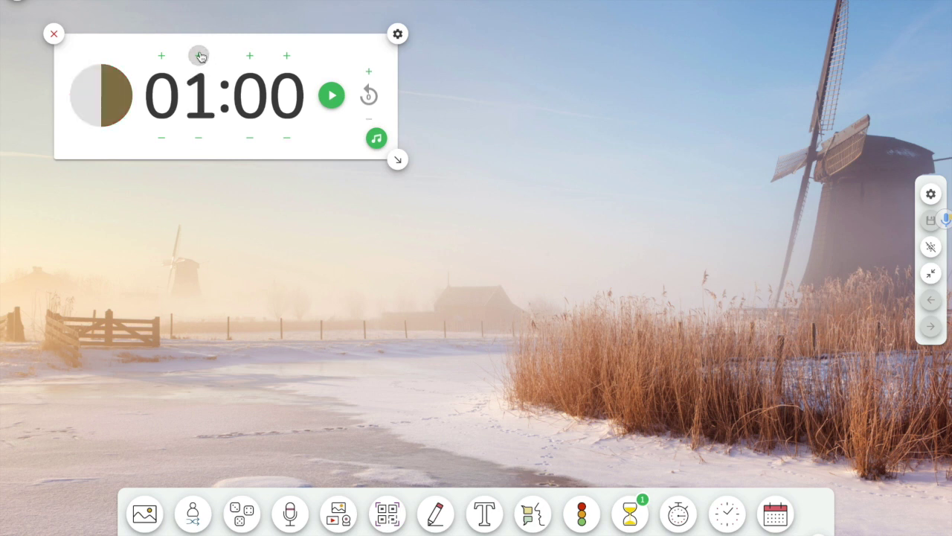
left_click(200, 56)
left_click(199, 57)
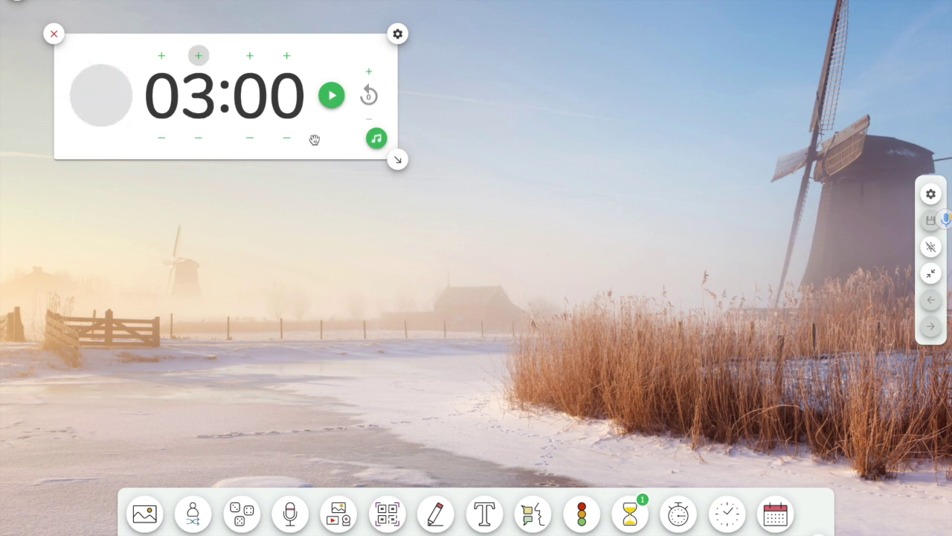
left_click(331, 95)
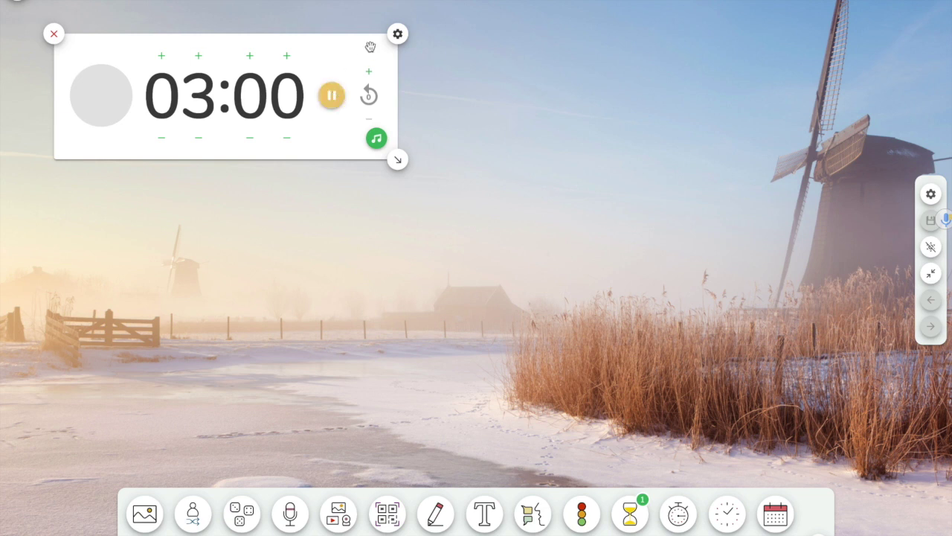
left_click(398, 35)
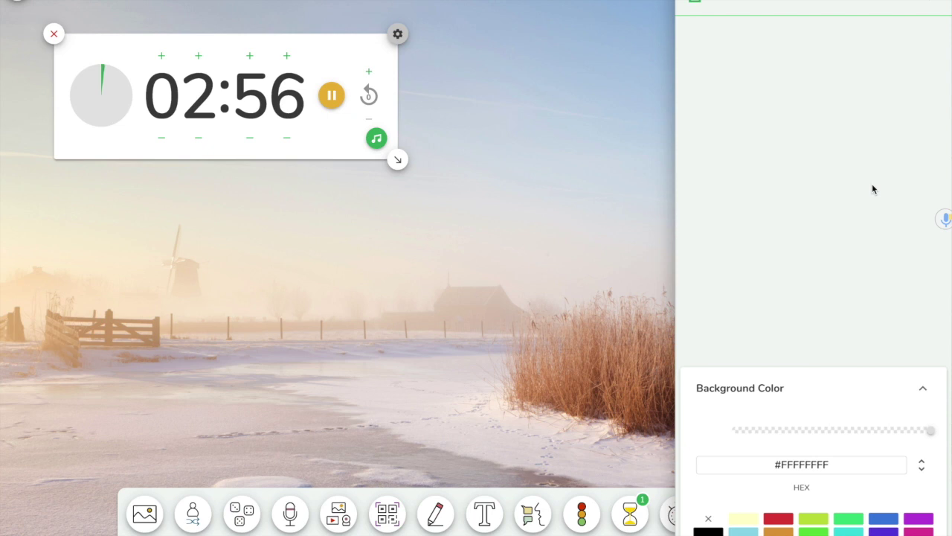
left_click(662, 432)
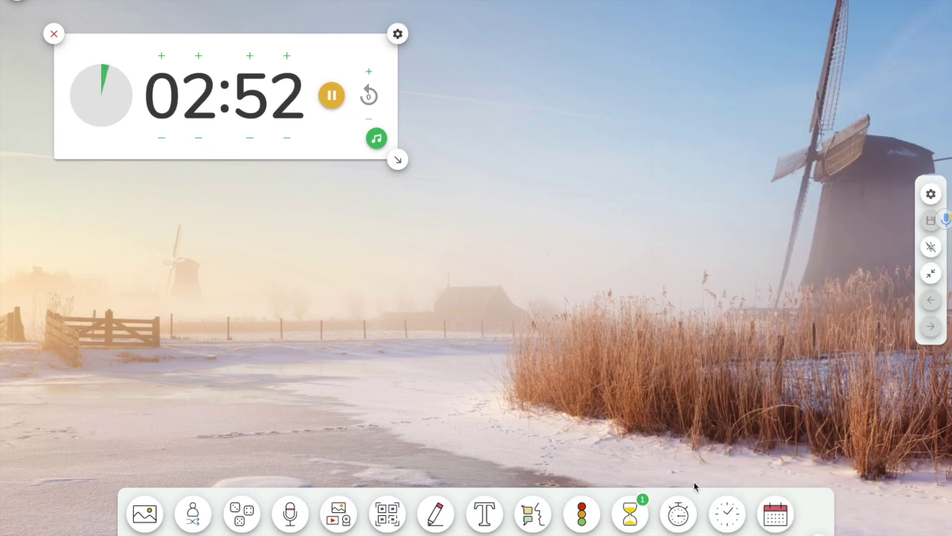
left_click(633, 521)
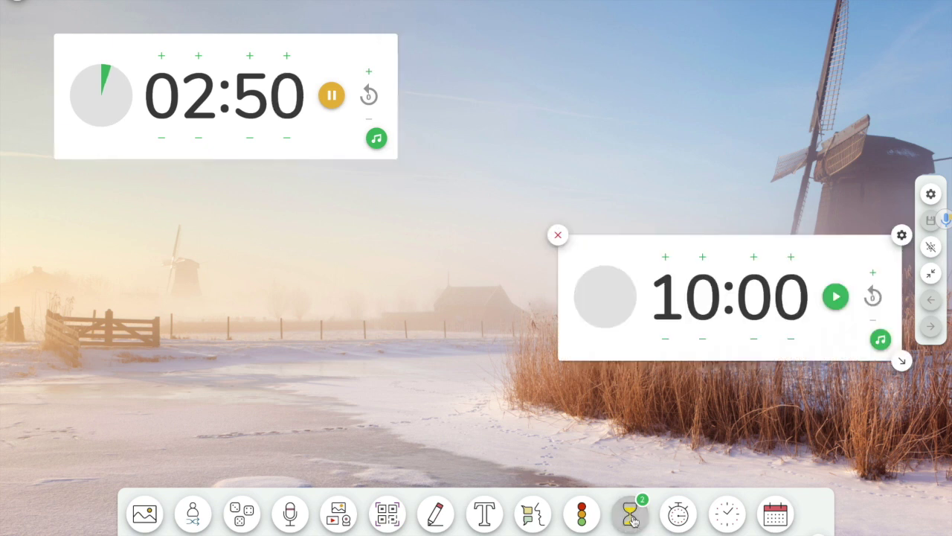
left_click_drag(607, 257, 495, 0)
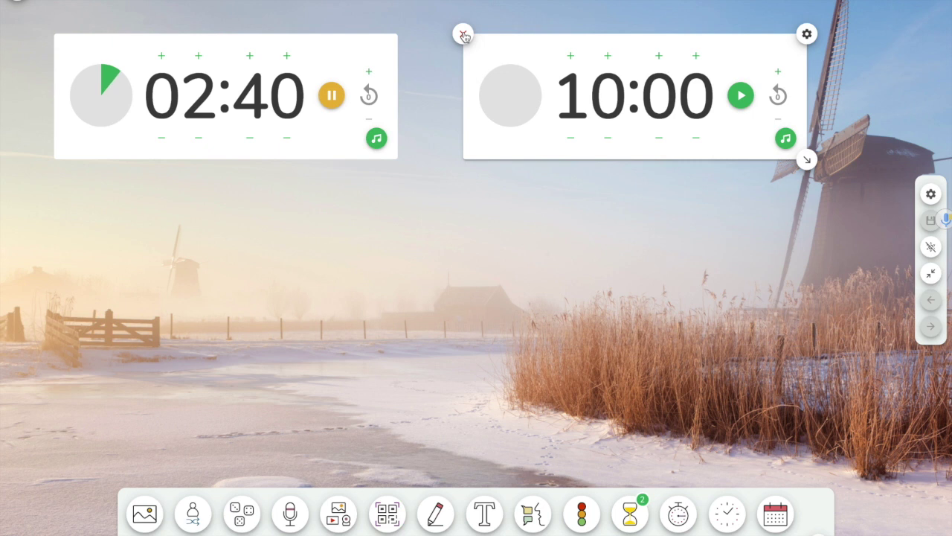
left_click(464, 34)
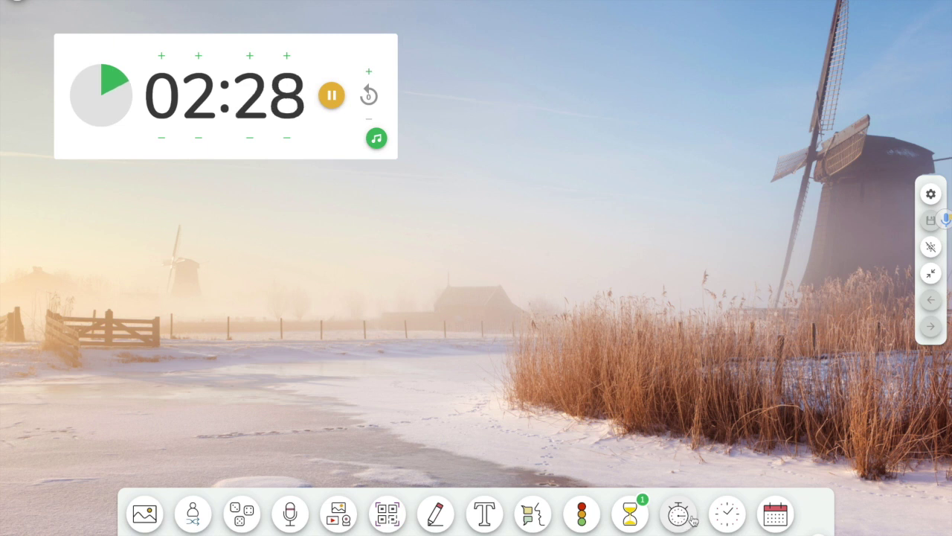
Add a clock showing 16:50, open and close its settings, then add a January 2021 calendar
left_click(725, 515)
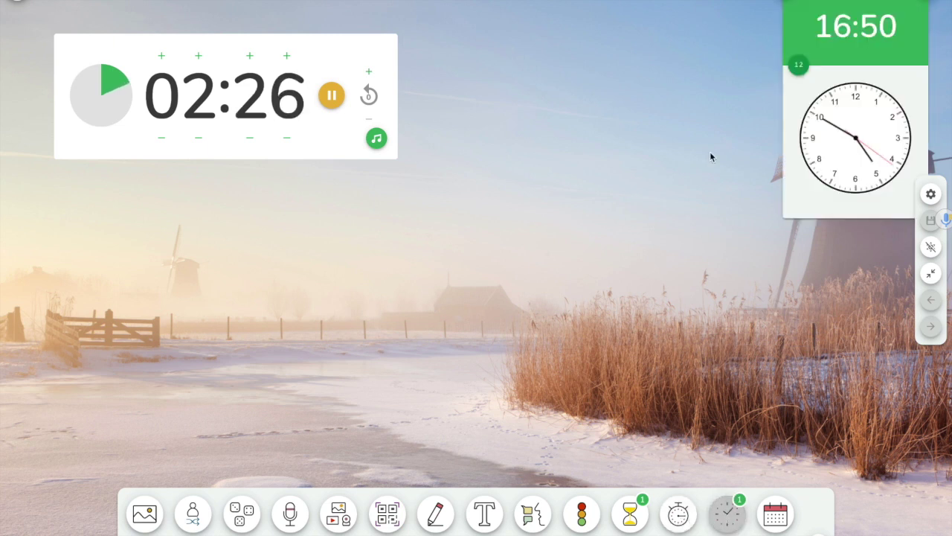
left_click(930, 193)
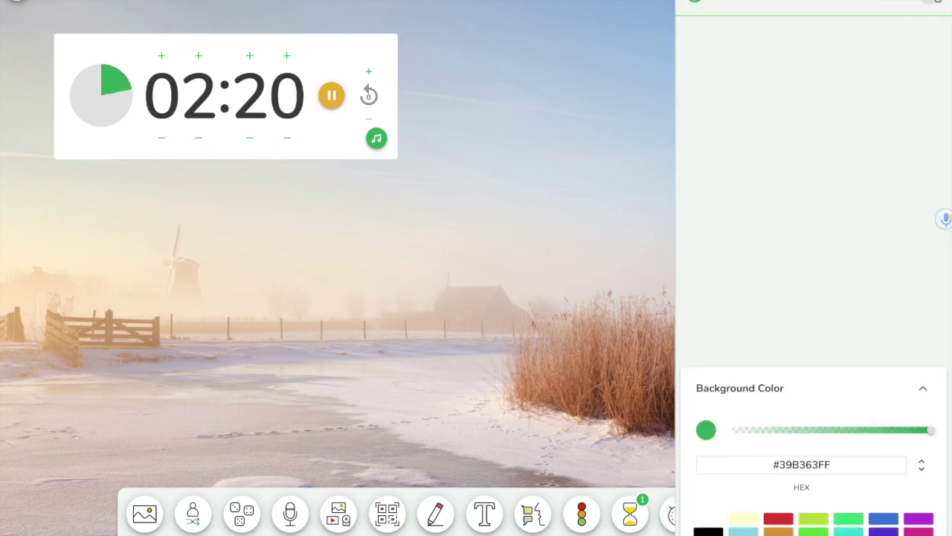
left_click(666, 282)
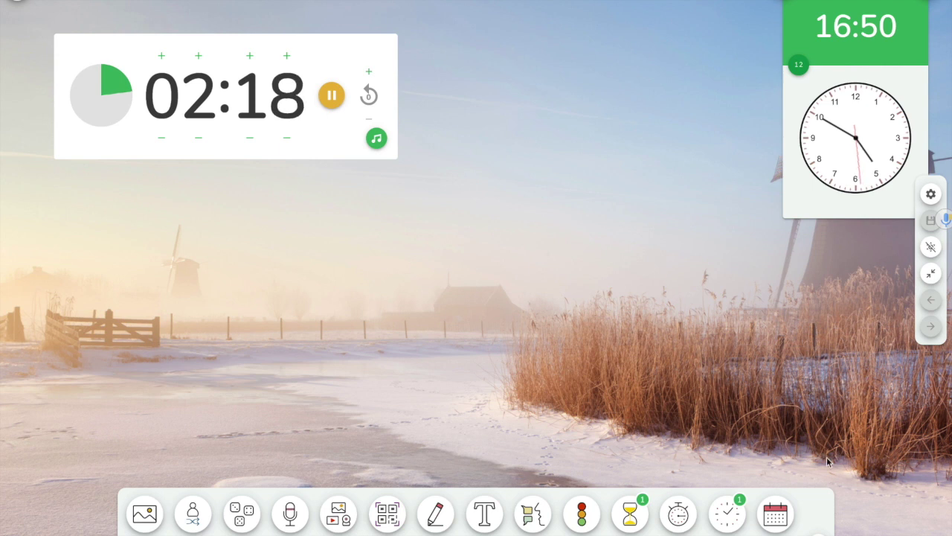
left_click(776, 514)
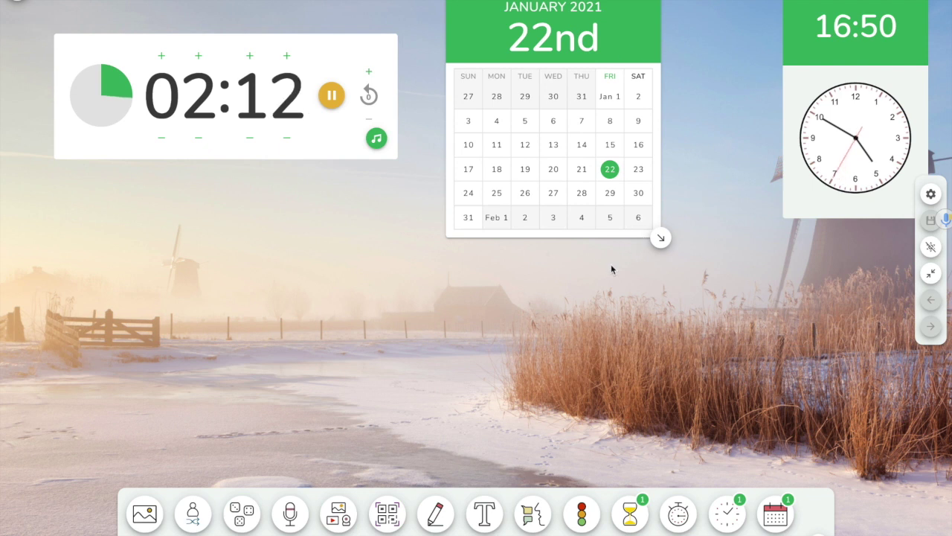
Mark the 27th, switch the calendar colour to red (#DD3C3C) and make its background fully transparent
left_click(551, 194)
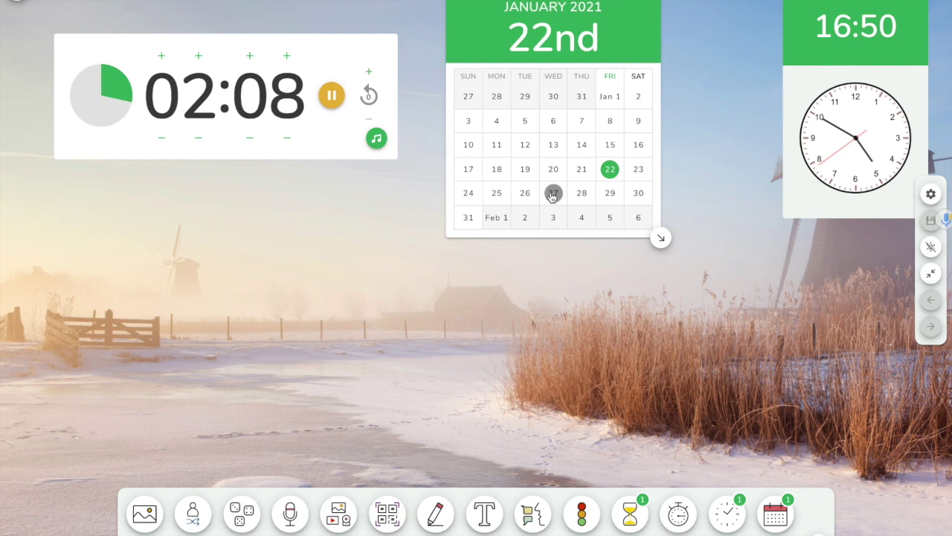
left_click(704, 37)
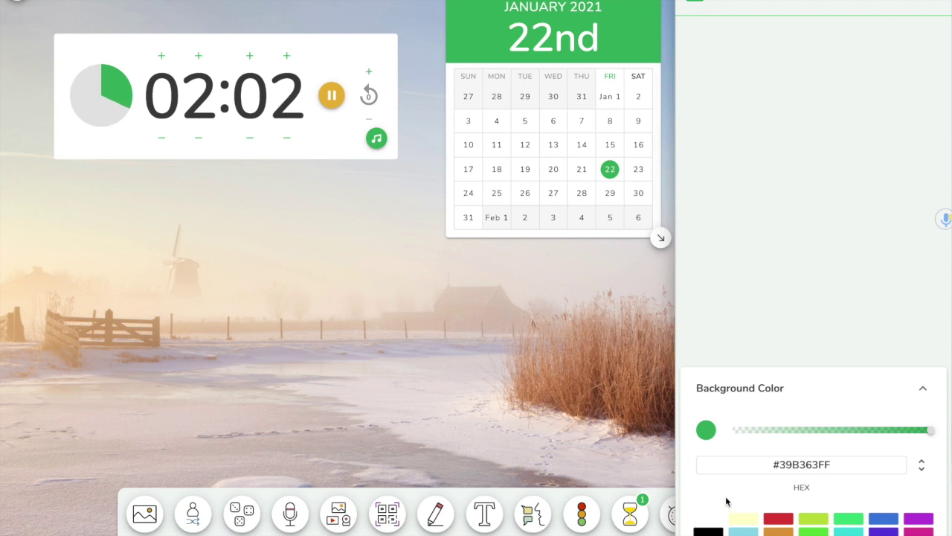
left_click(779, 519)
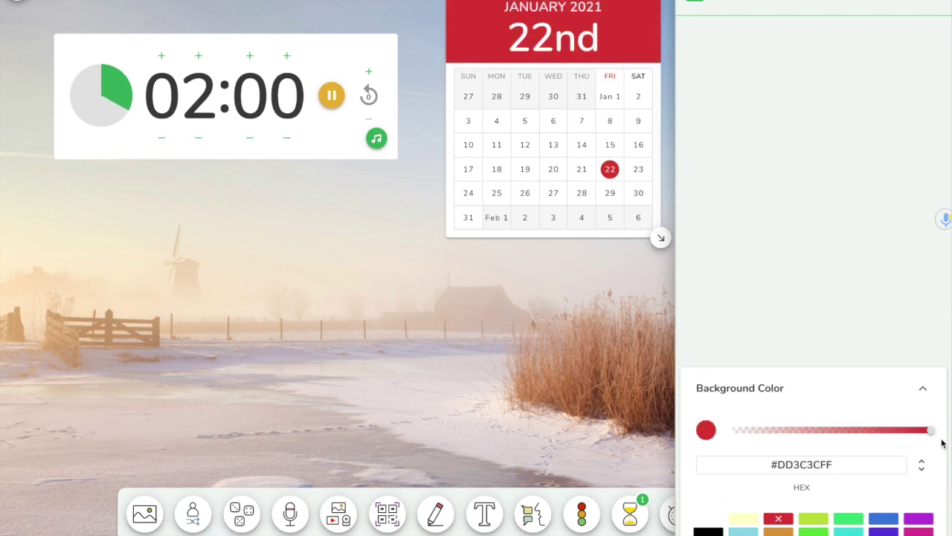
left_click_drag(929, 432, 688, 453)
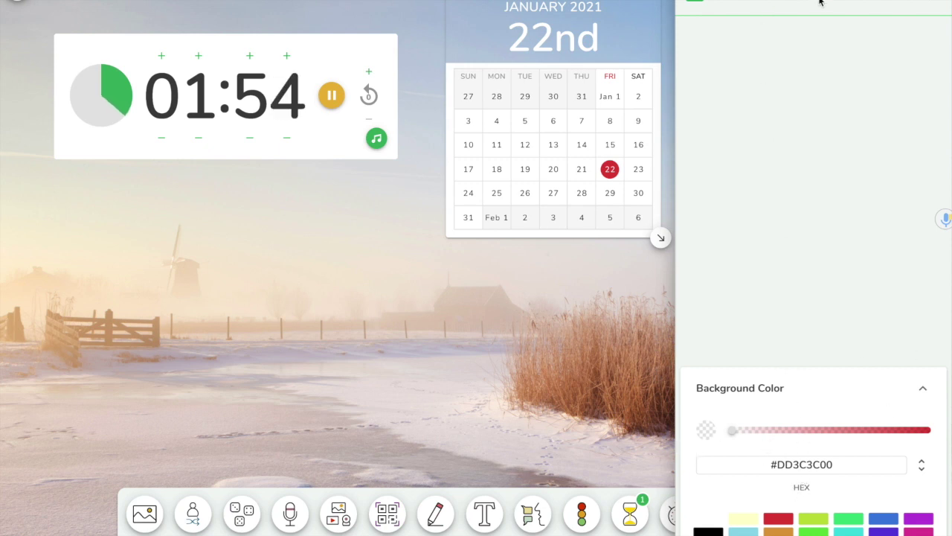
left_click(934, 3)
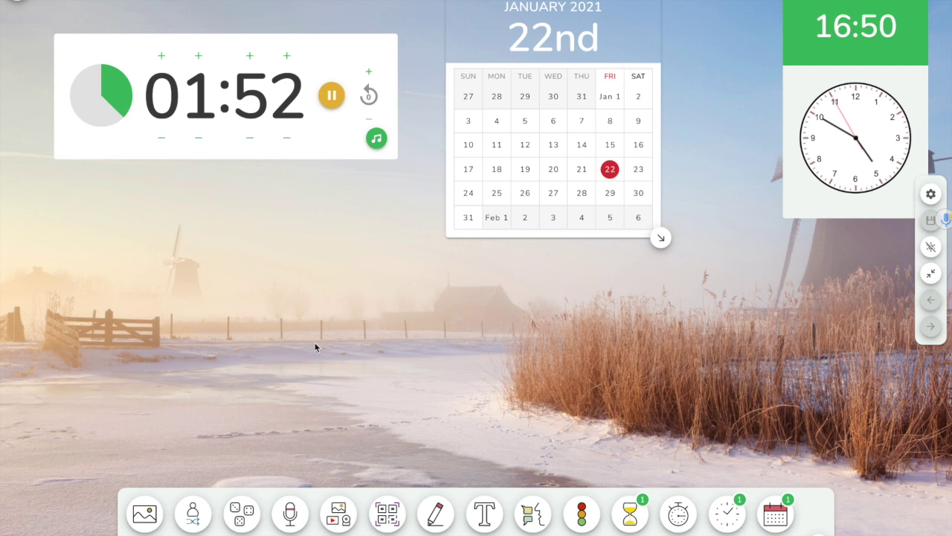